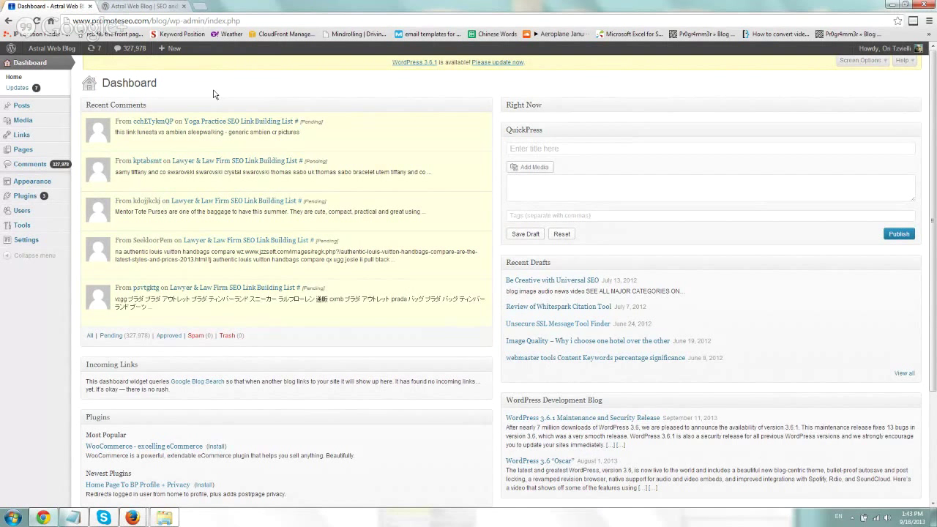
Step: Scroll through the blog's front page in the other tab
{"action": "left_click", "coordinate": [139, 6]}
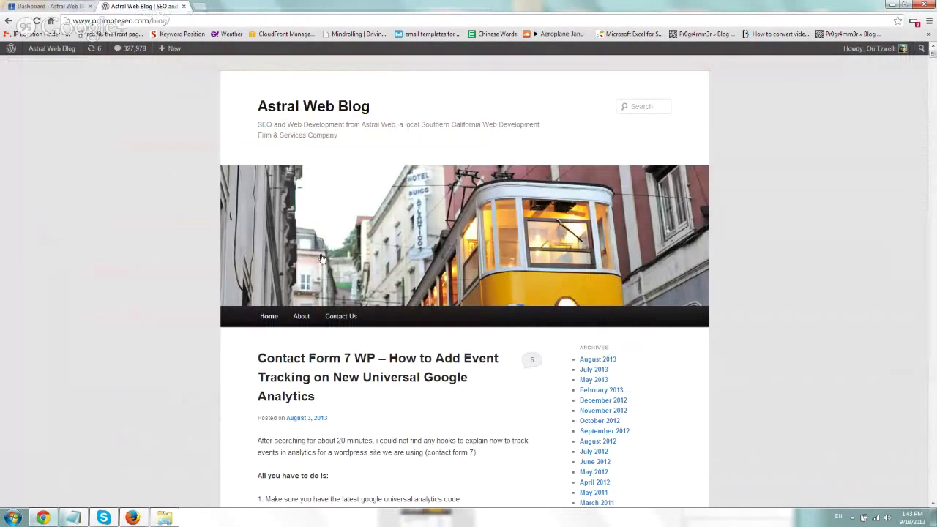
{"action": "scroll", "coordinate": [321, 258], "scroll_direction": "down", "scroll_amount": 3}
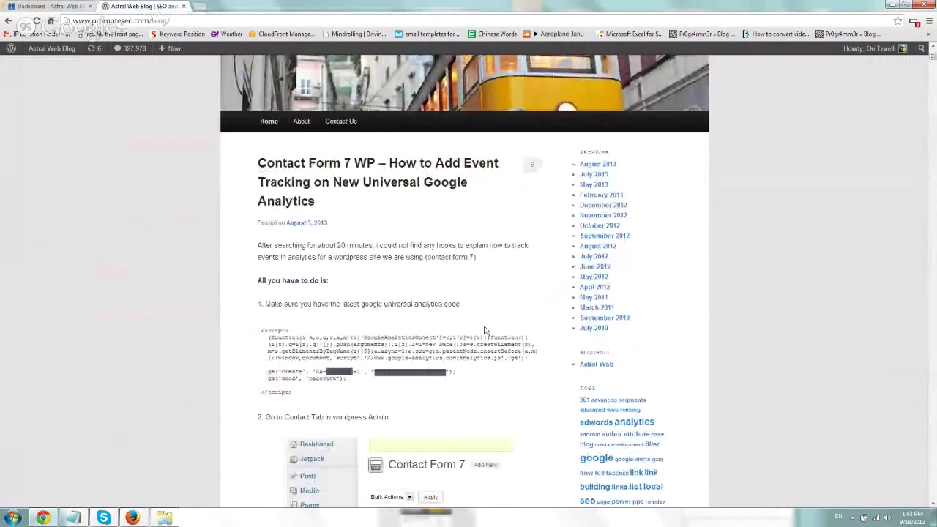
{"action": "scroll", "coordinate": [647, 356], "scroll_direction": "down", "scroll_amount": 2}
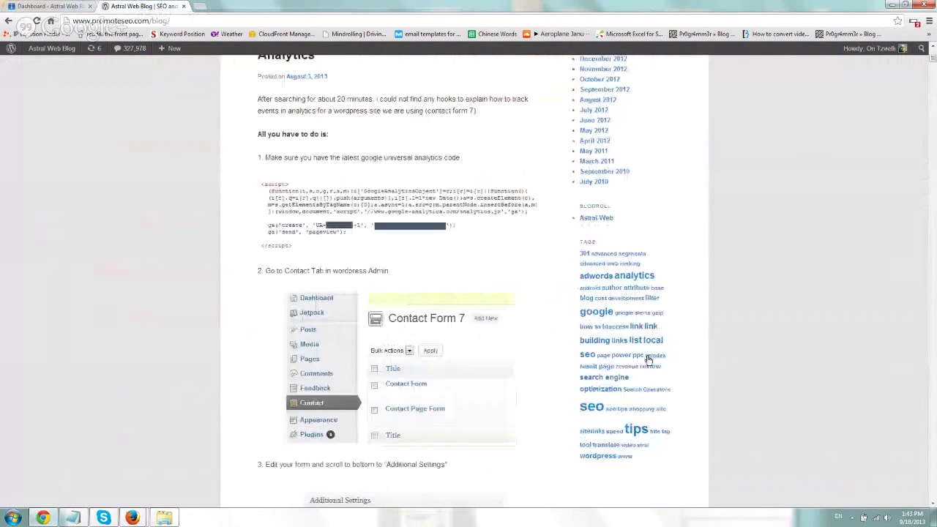
{"action": "scroll", "coordinate": [648, 359], "scroll_direction": "up", "scroll_amount": 4}
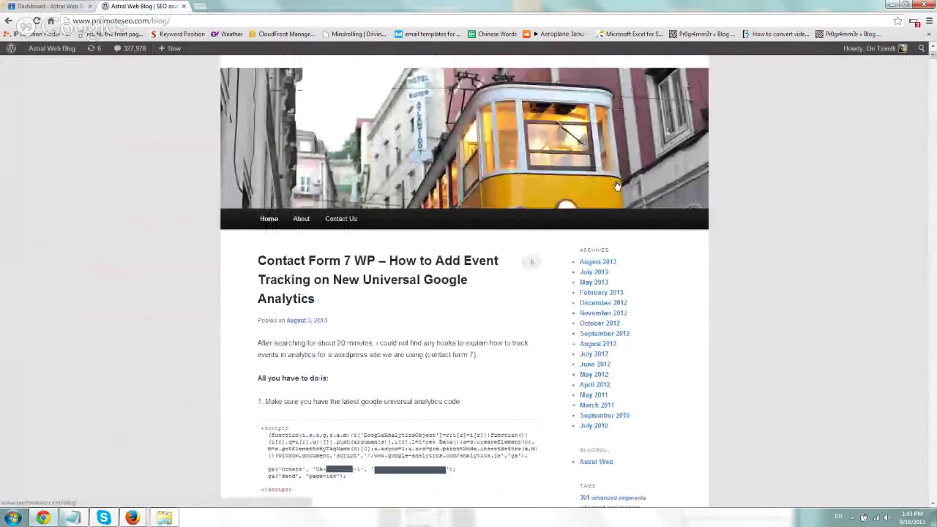
Step: Back in the admin dashboard, open the Updates page from the update notice
{"action": "left_click", "coordinate": [50, 6]}
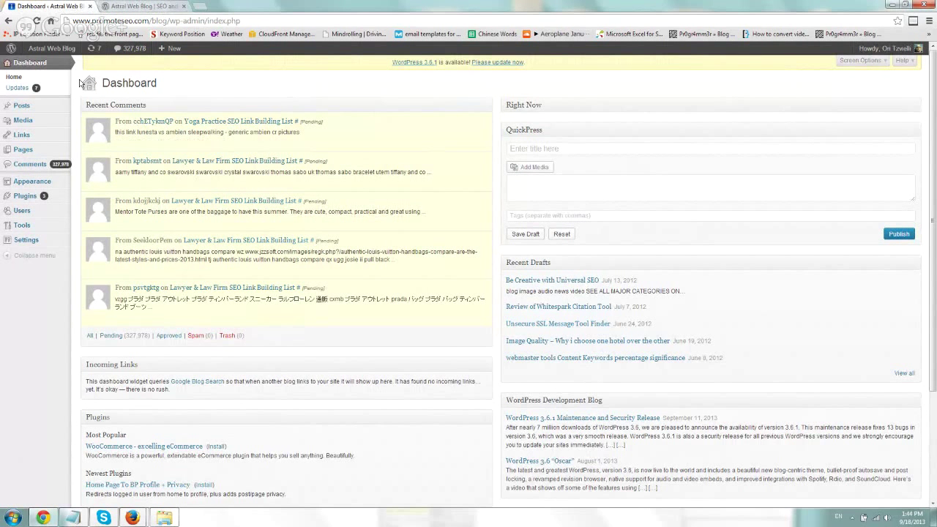
{"action": "mouse_move", "coordinate": [44, 240]}
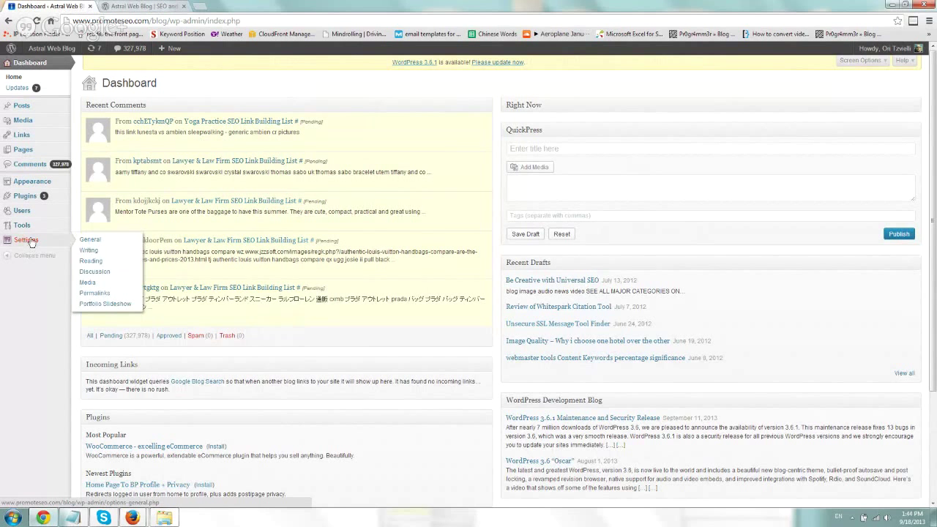
{"action": "mouse_move", "coordinate": [36, 134]}
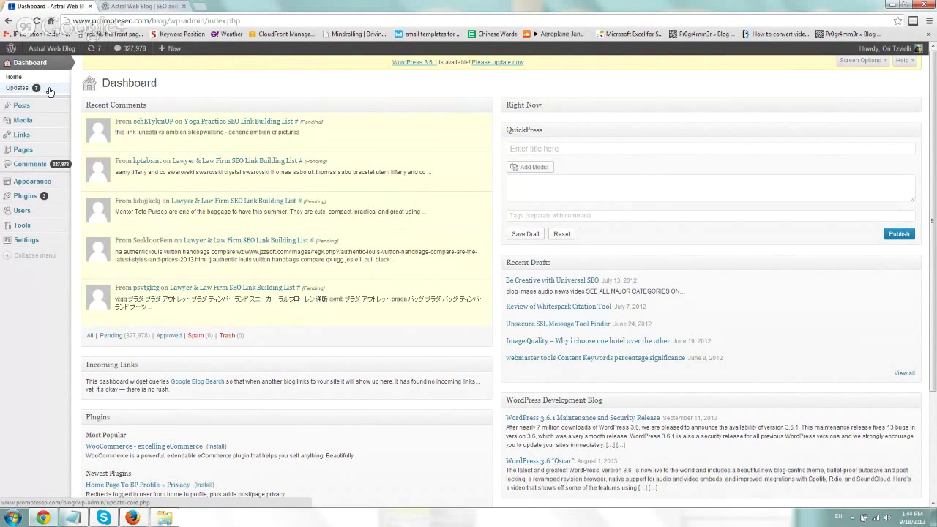
{"action": "left_click_drag", "start_coordinate": [393, 63], "coordinate": [539, 63]}
{"action": "left_click", "coordinate": [539, 67]}
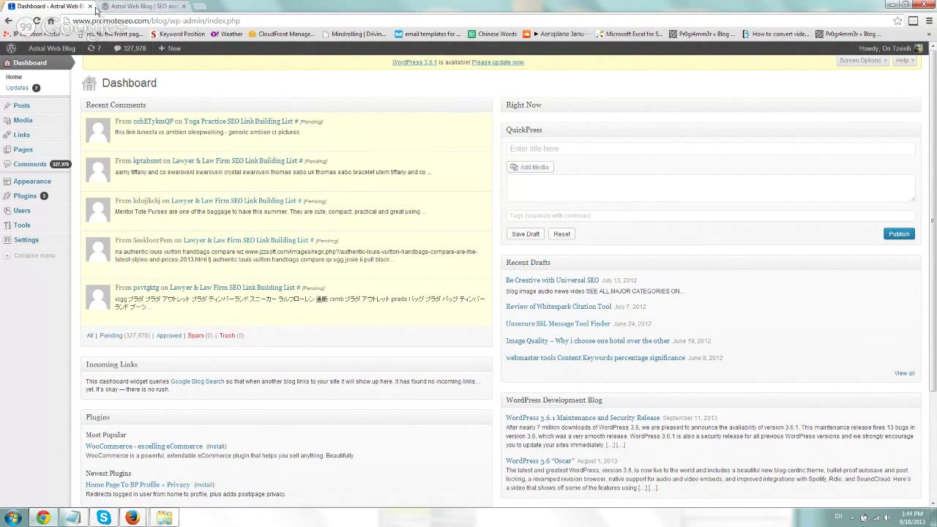
{"action": "left_click", "coordinate": [28, 91]}
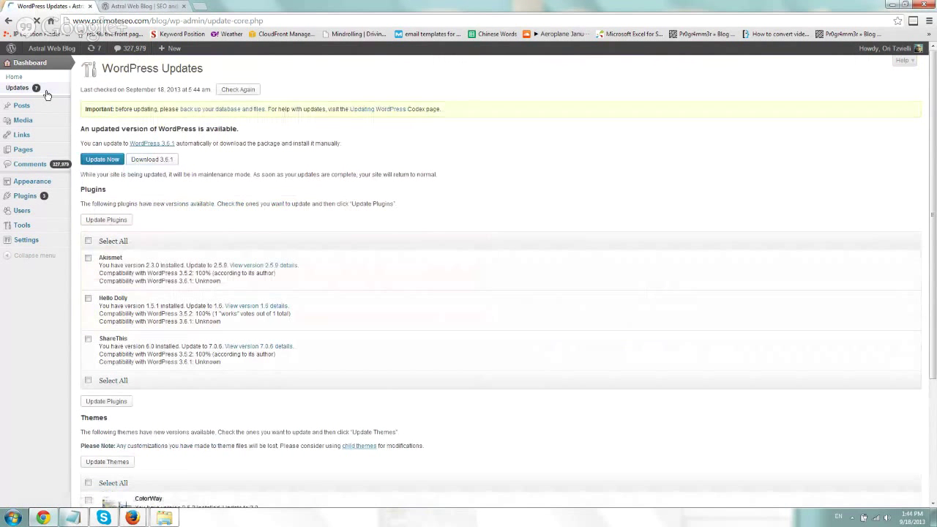
Step: Review the WordPress 3.6.1 notice and the plugin and theme update lists
{"action": "left_click_drag", "start_coordinate": [93, 130], "coordinate": [173, 145]}
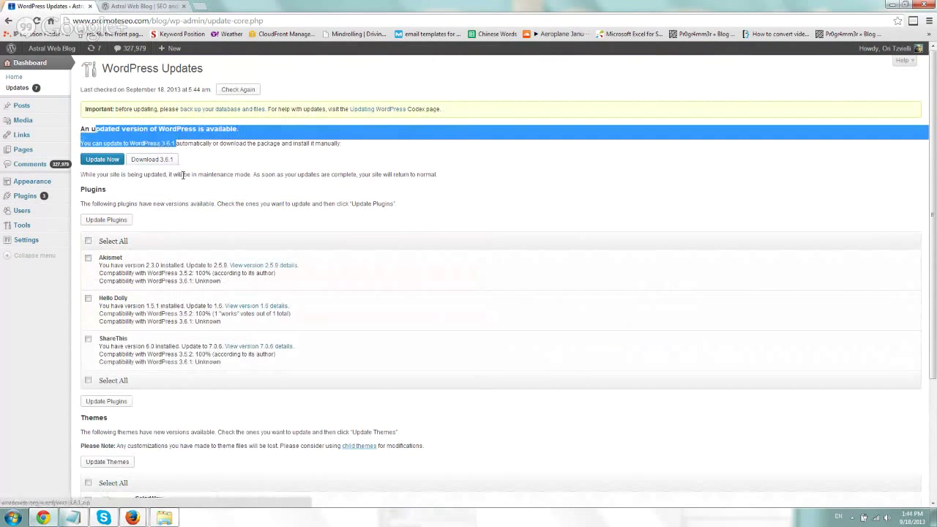
{"action": "scroll", "coordinate": [195, 203], "scroll_direction": "down", "scroll_amount": 3}
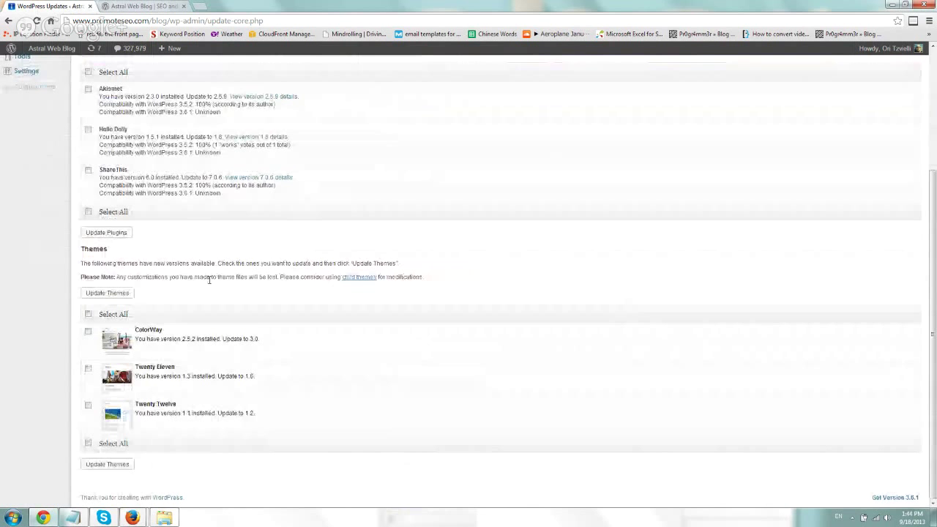
{"action": "scroll", "coordinate": [208, 279], "scroll_direction": "up", "scroll_amount": 3}
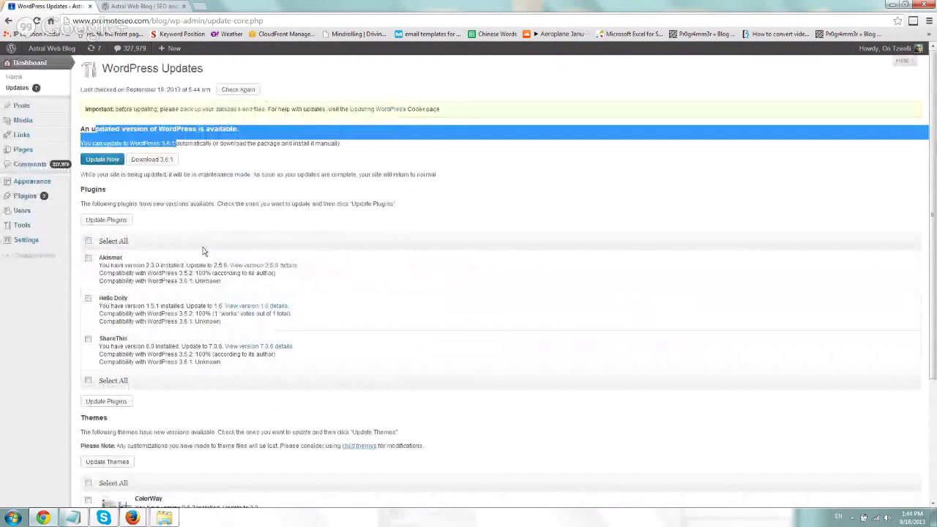
{"action": "mouse_move", "coordinate": [47, 189]}
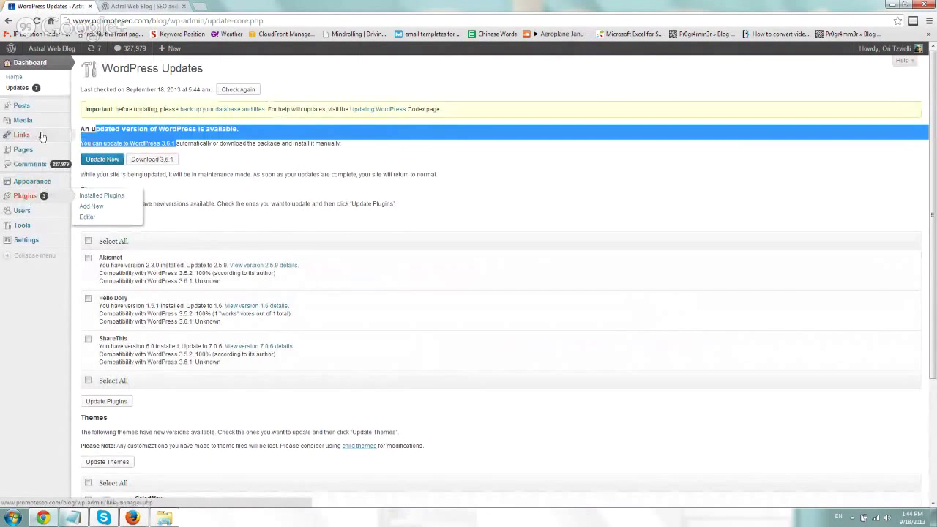
Step: Open the All Posts list showing all 109 posts
{"action": "left_click", "coordinate": [44, 108]}
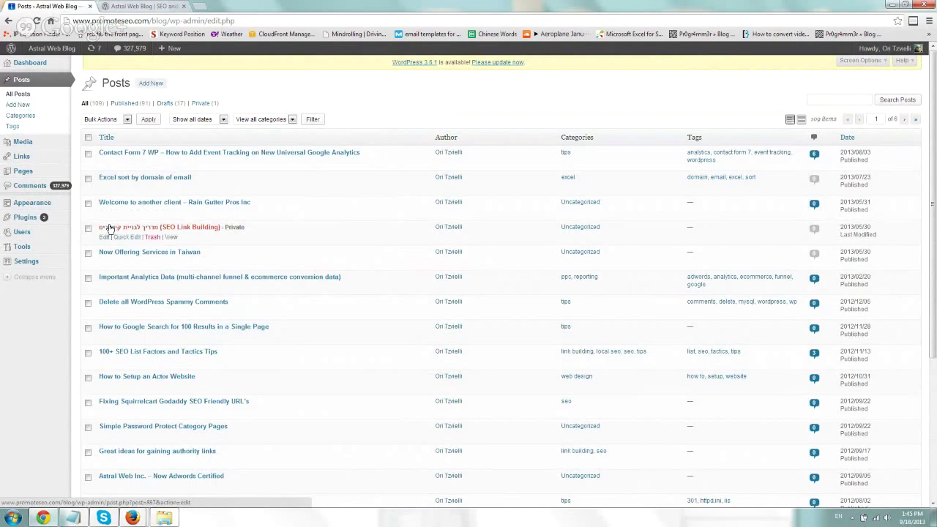
Step: Start a new post, then browse the blog front page in the other tab
{"action": "left_click", "coordinate": [152, 85]}
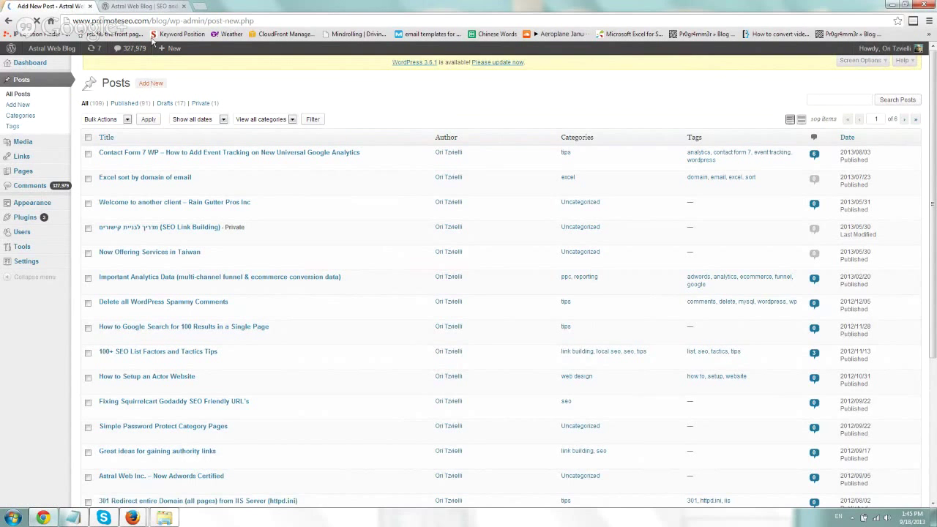
{"action": "key", "text": "ctrl+Tab"}
{"action": "scroll", "coordinate": [340, 313], "scroll_direction": "down", "scroll_amount": 2}
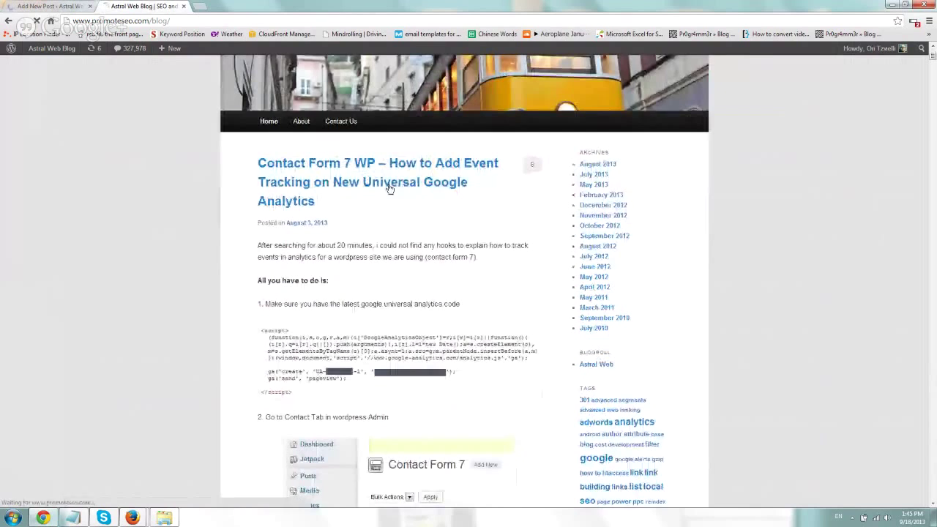
Step: Read through the Contact Form 7 article, then return to the blank new post editor
{"action": "left_click", "coordinate": [321, 195]}
{"action": "scroll", "coordinate": [184, 232], "scroll_direction": "down", "scroll_amount": 5}
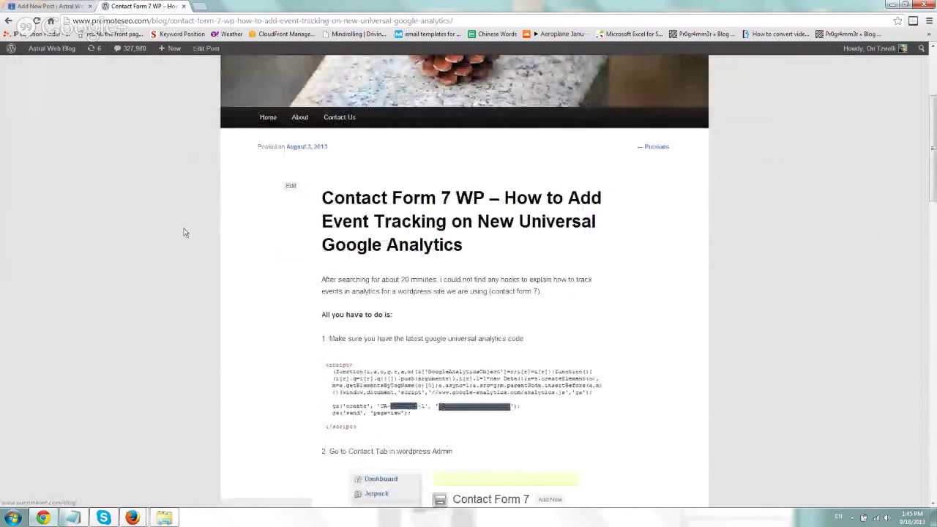
{"action": "scroll", "coordinate": [505, 254], "scroll_direction": "down", "scroll_amount": 2}
{"action": "scroll", "coordinate": [466, 217], "scroll_direction": "up", "scroll_amount": 4}
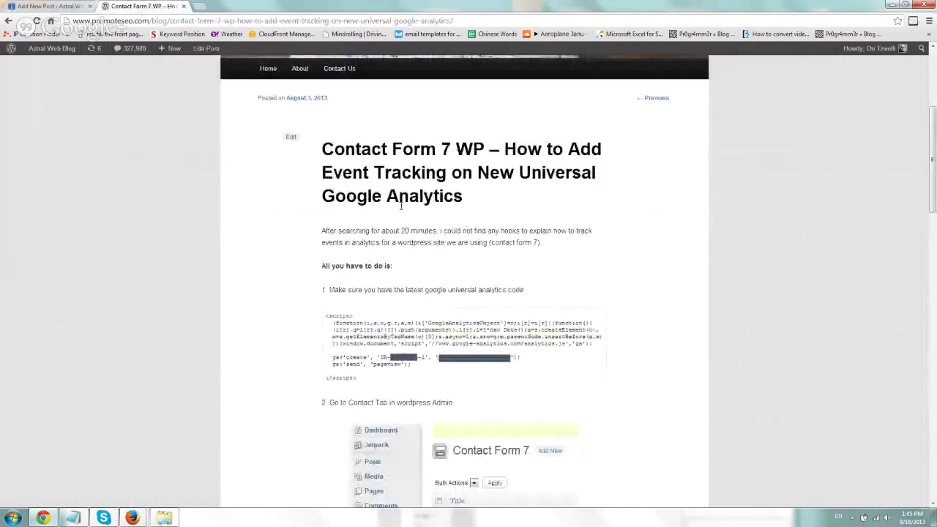
{"action": "scroll", "coordinate": [387, 386], "scroll_direction": "down", "scroll_amount": 5}
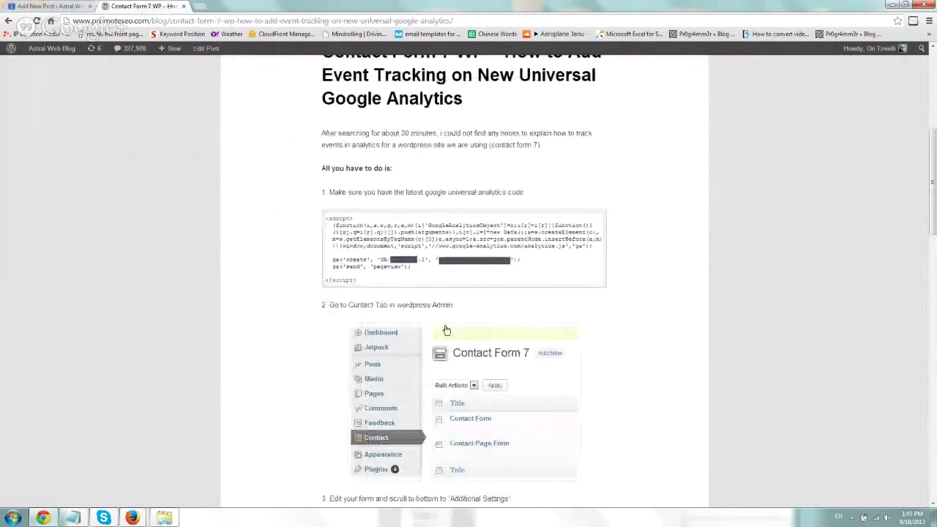
{"action": "scroll", "coordinate": [456, 293], "scroll_direction": "down", "scroll_amount": 5}
{"action": "scroll", "coordinate": [456, 297], "scroll_direction": "up", "scroll_amount": 2}
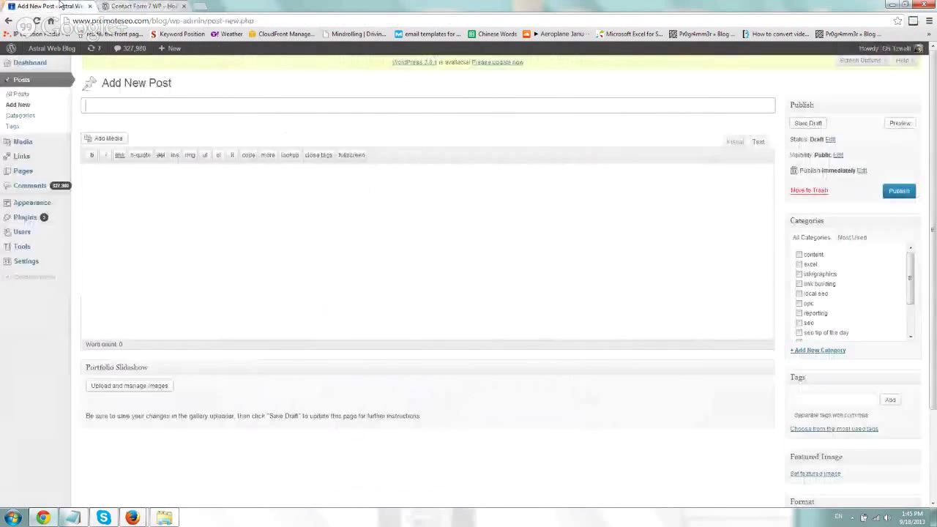
{"action": "left_click", "coordinate": [48, 6]}
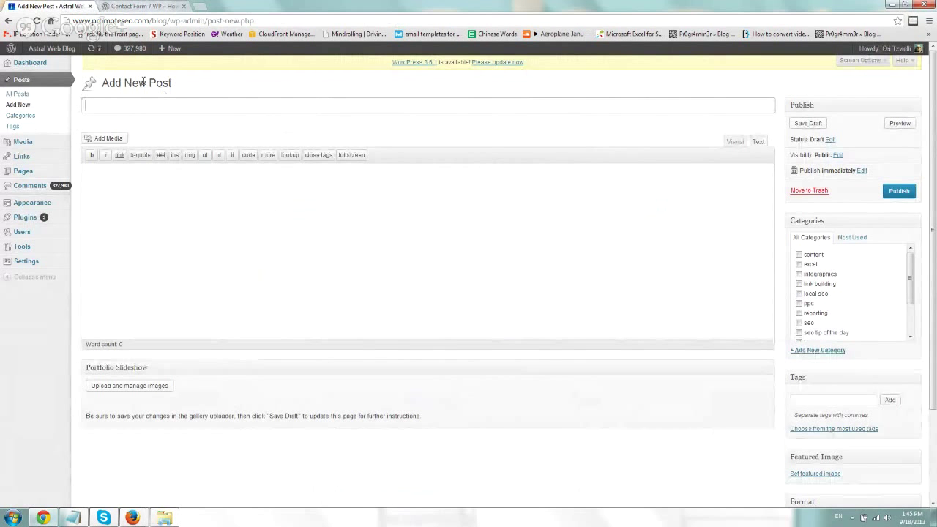
Step: Switch the new post's editor to Visual mode and select, then deselect, the word 'text'
{"action": "left_click", "coordinate": [134, 227]}
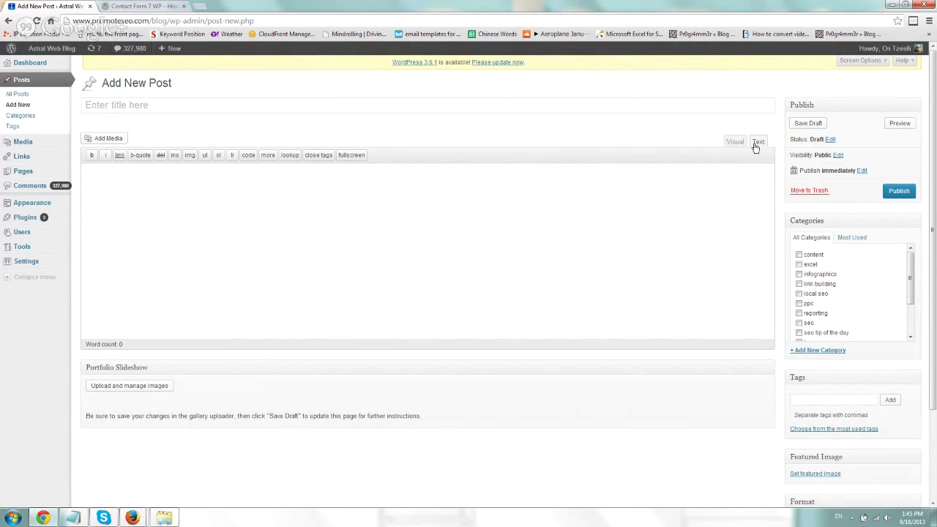
{"action": "left_click", "coordinate": [735, 141]}
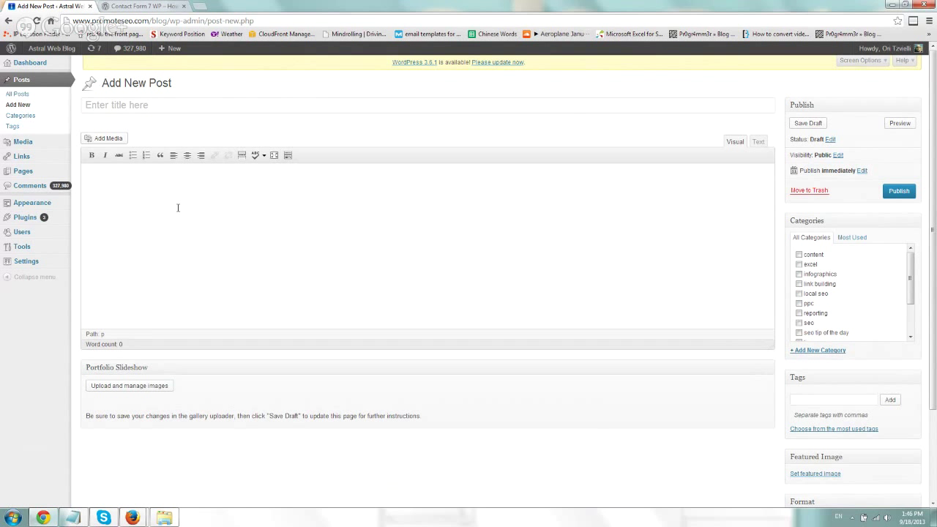
{"action": "double_click", "coordinate": [92, 173]}
{"action": "left_click", "coordinate": [372, 252]}
{"action": "scroll", "coordinate": [370, 258], "scroll_direction": "down", "scroll_amount": 2}
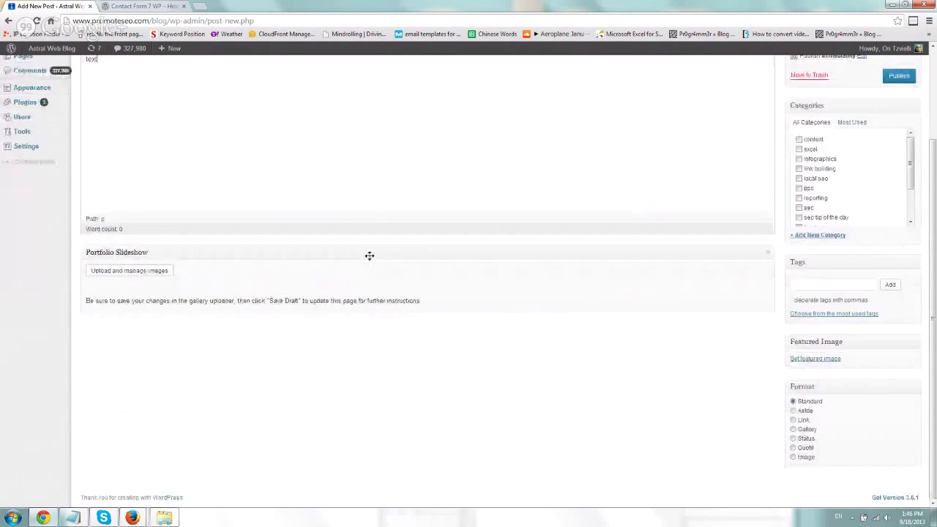
{"action": "scroll", "coordinate": [370, 256], "scroll_direction": "up", "scroll_amount": 2}
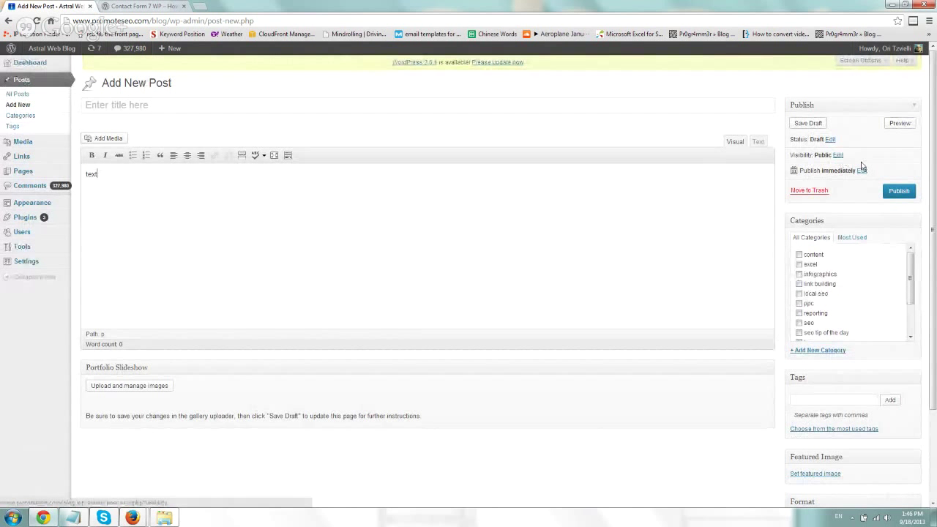
{"action": "left_click", "coordinate": [906, 194]}
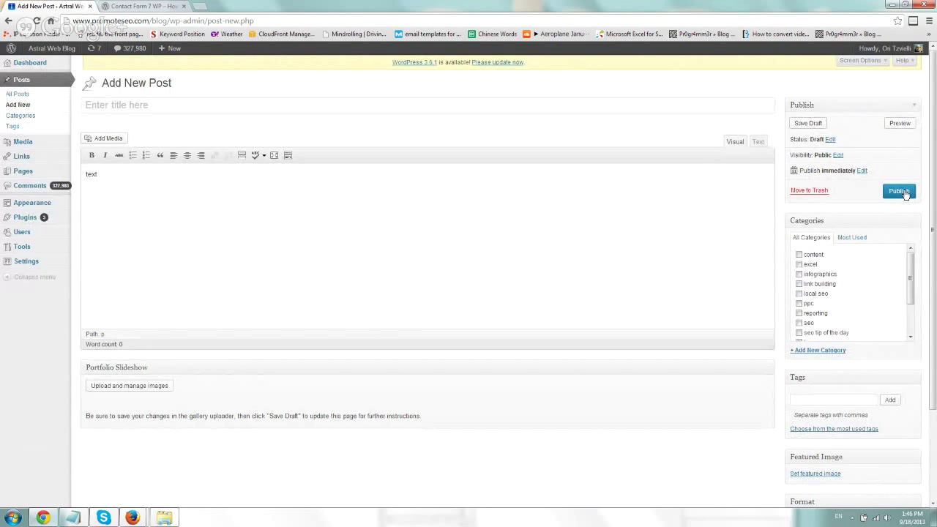
Step: Check the Public visibility and Publish immediately settings, leaving both unchanged
{"action": "left_click", "coordinate": [838, 156]}
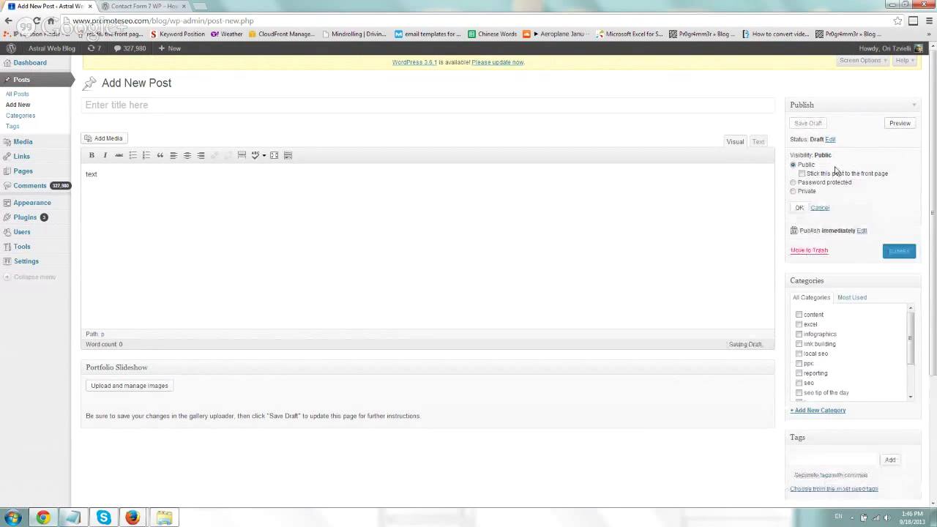
{"action": "left_click", "coordinate": [819, 208]}
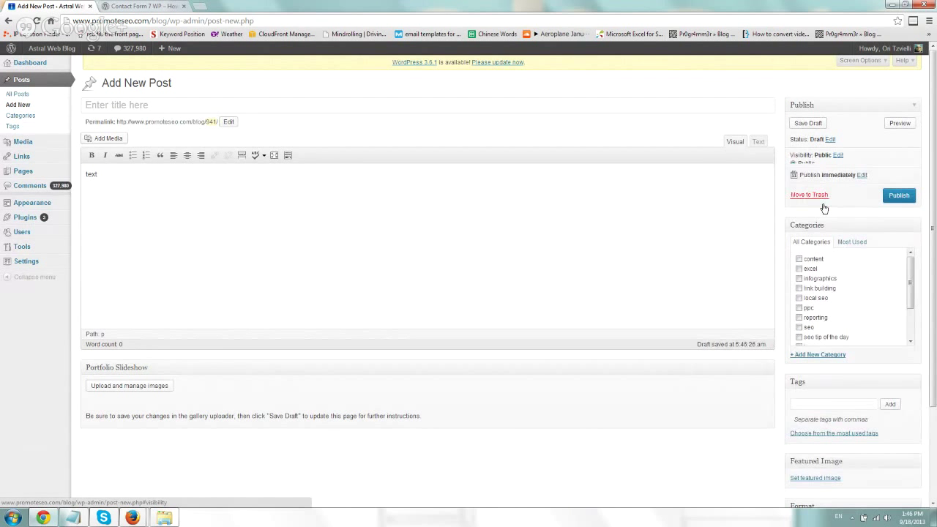
{"action": "left_click", "coordinate": [861, 171]}
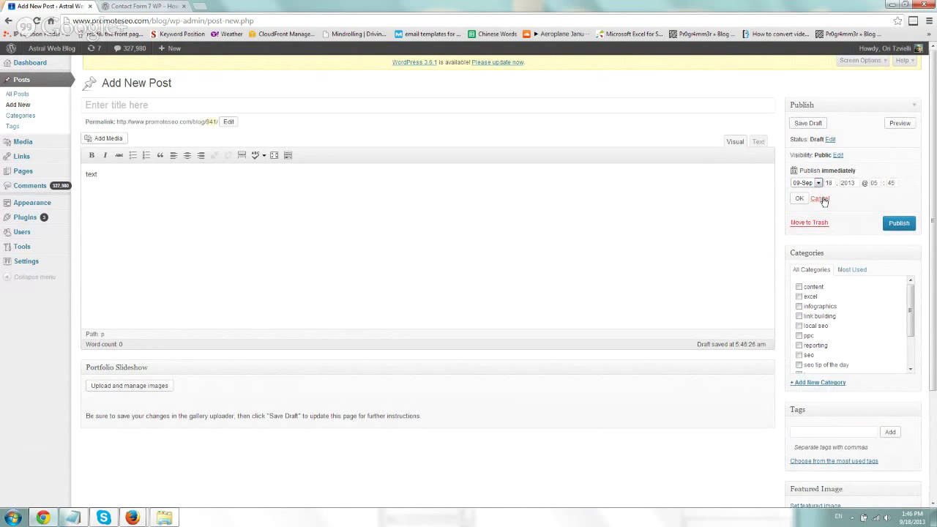
{"action": "left_click", "coordinate": [820, 198]}
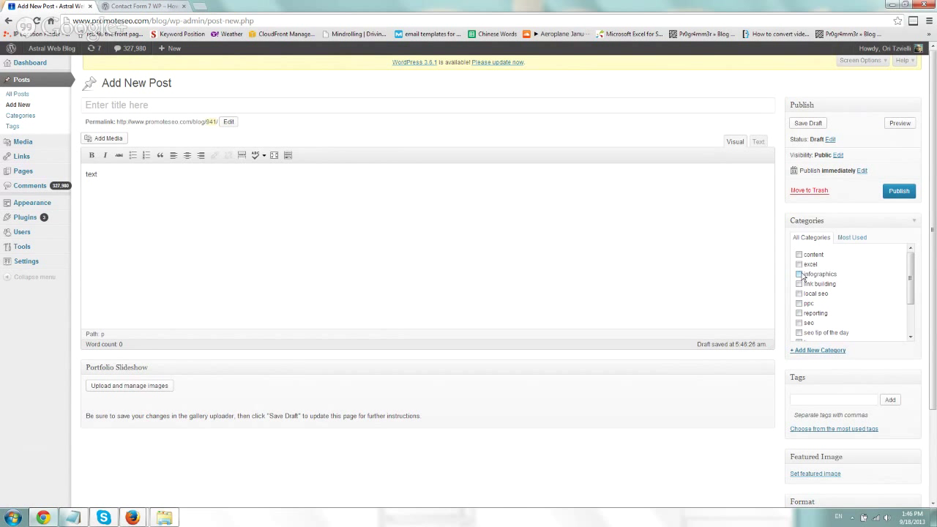
{"action": "scroll", "coordinate": [835, 286], "scroll_direction": "down", "scroll_amount": 2}
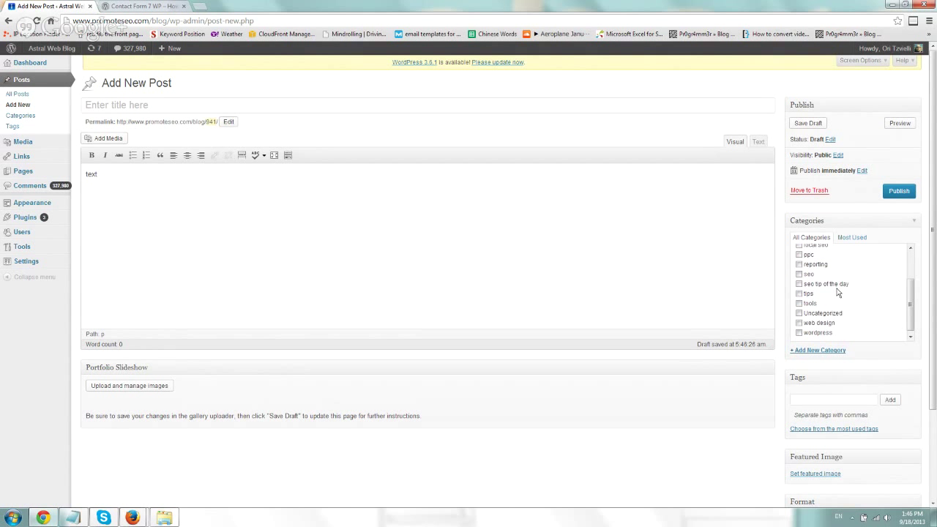
{"action": "scroll", "coordinate": [838, 293], "scroll_direction": "up", "scroll_amount": 2}
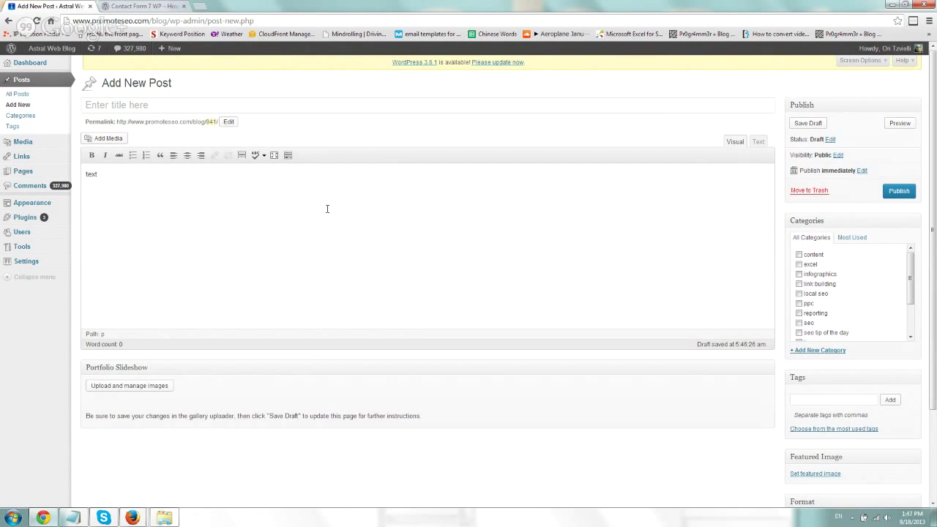
Step: Select 'Contact Form 7' and 'Google Analytics' in the published article's title
{"action": "left_click", "coordinate": [174, 6]}
{"action": "scroll", "coordinate": [427, 255], "scroll_direction": "up", "scroll_amount": 15}
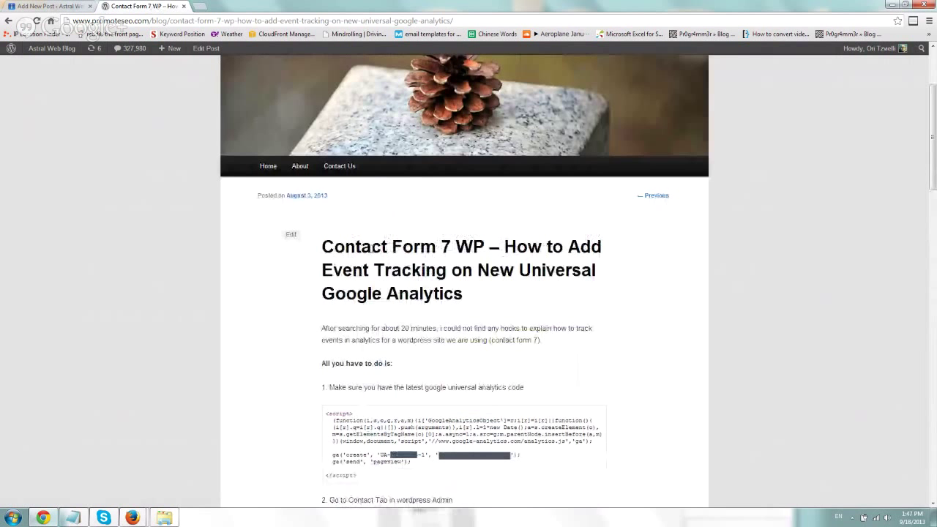
{"action": "left_click_drag", "start_coordinate": [322, 248], "coordinate": [451, 250]}
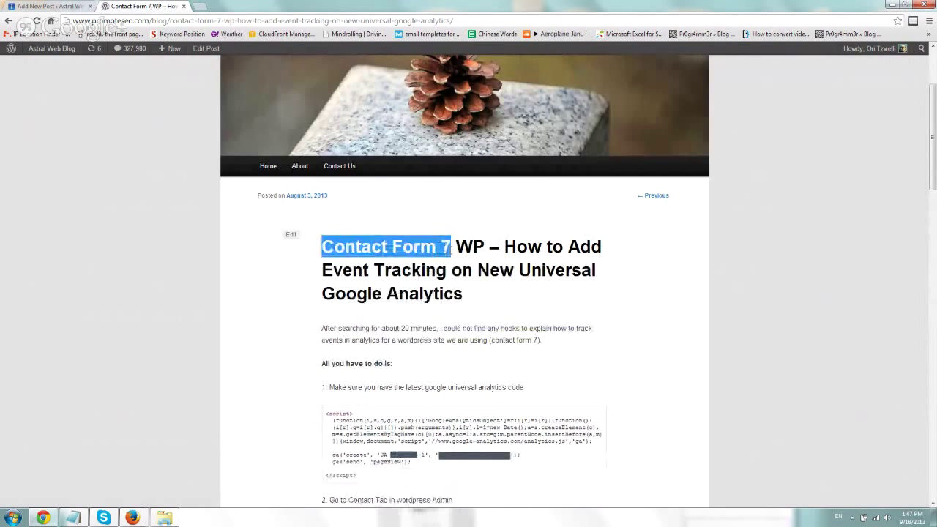
{"action": "left_click", "coordinate": [452, 250]}
{"action": "left_click_drag", "start_coordinate": [323, 293], "coordinate": [473, 293]}
Step: Add the tags 'analytics' and 'contact form 7' to the new draft
{"action": "left_click", "coordinate": [59, 6]}
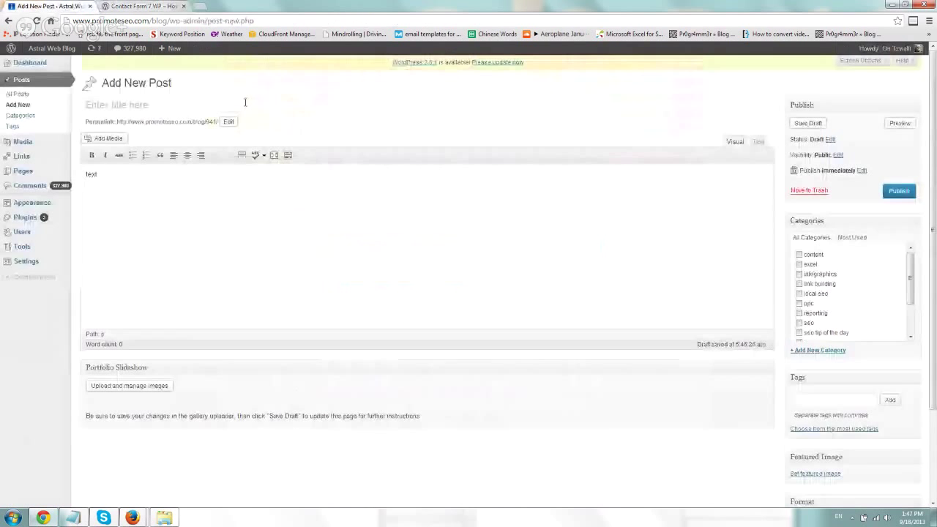
{"action": "left_click", "coordinate": [803, 396]}
{"action": "type", "text": "a"}
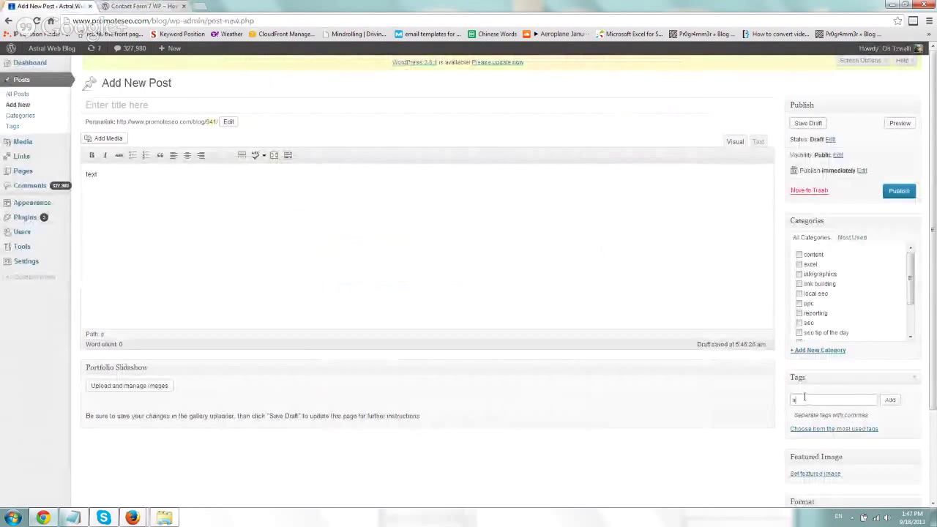
{"action": "type", "text": "nalytics , contact form 7"}
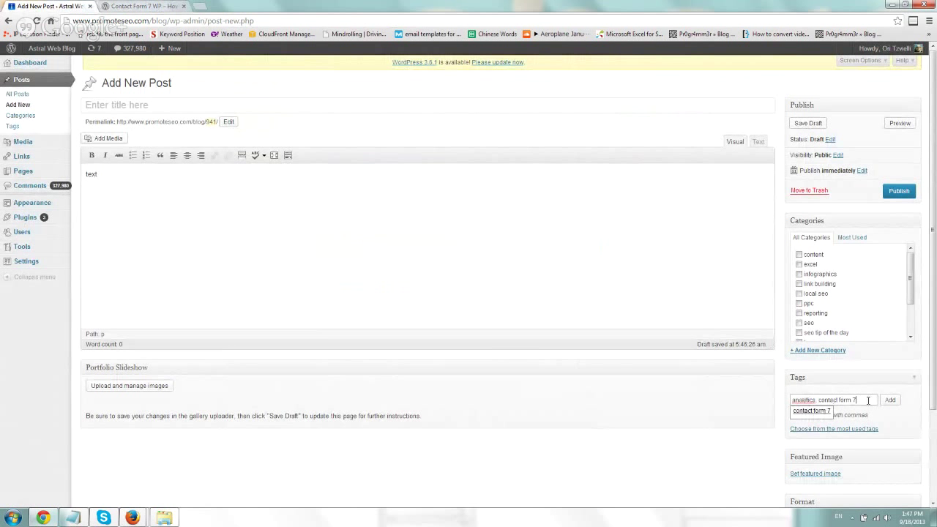
{"action": "left_click", "coordinate": [891, 399]}
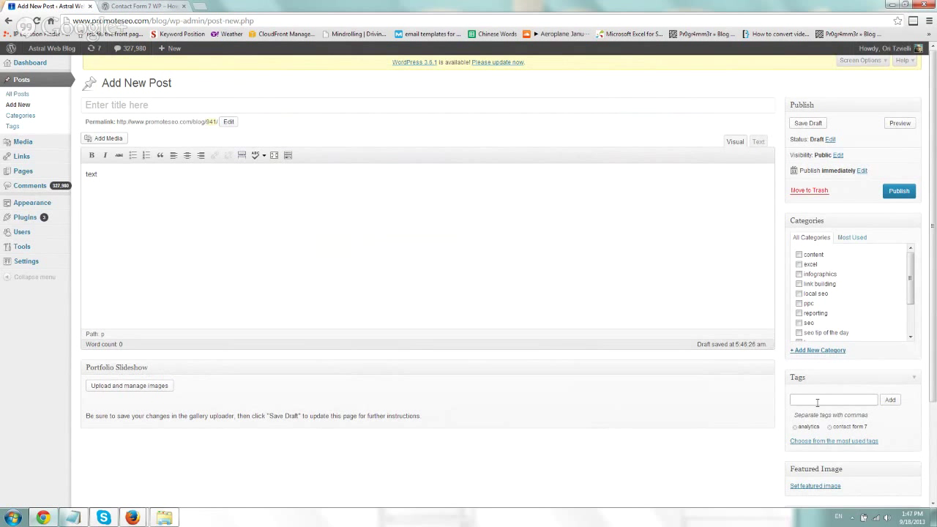
{"action": "scroll", "coordinate": [817, 403], "scroll_direction": "down", "scroll_amount": 2}
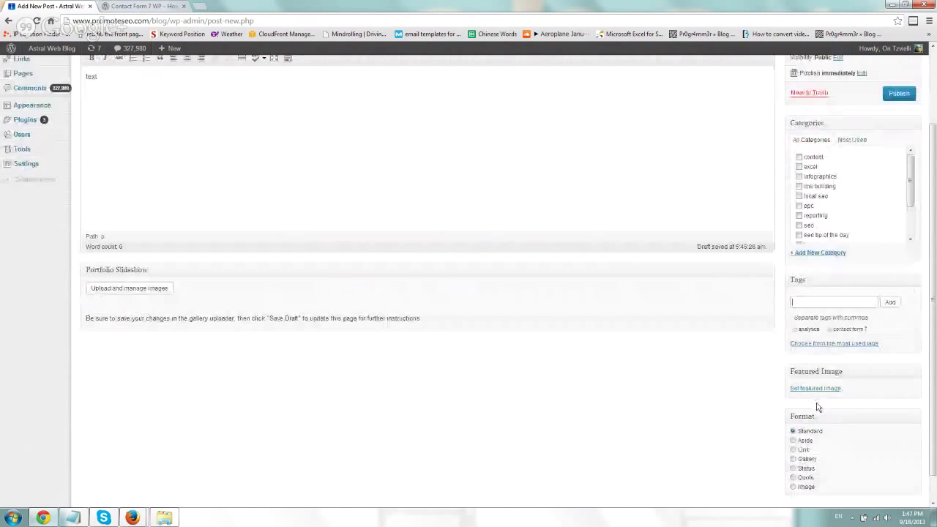
{"action": "scroll", "coordinate": [819, 408], "scroll_direction": "down", "scroll_amount": 1}
{"action": "scroll", "coordinate": [837, 388], "scroll_direction": "up", "scroll_amount": 3}
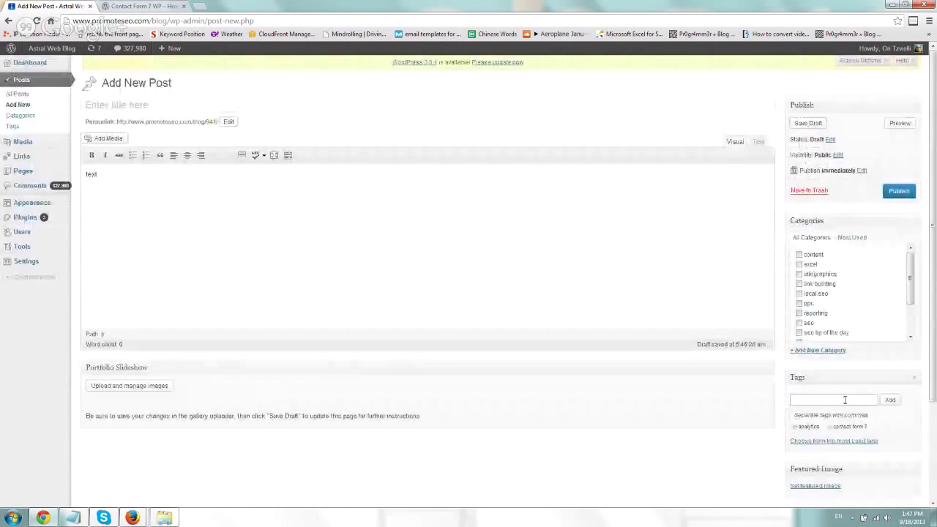
{"action": "left_click", "coordinate": [143, 6]}
{"action": "left_click", "coordinate": [229, 153]}
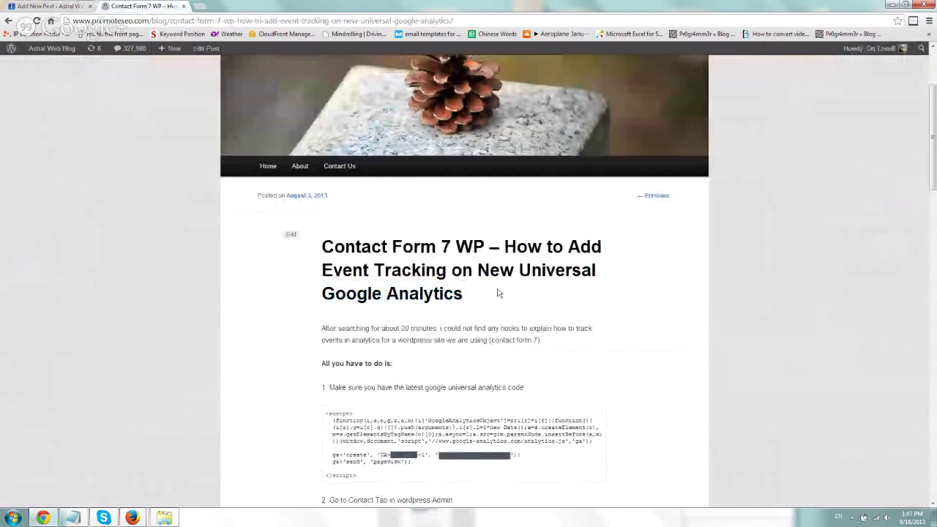
{"action": "scroll", "coordinate": [498, 293], "scroll_direction": "down", "scroll_amount": 9}
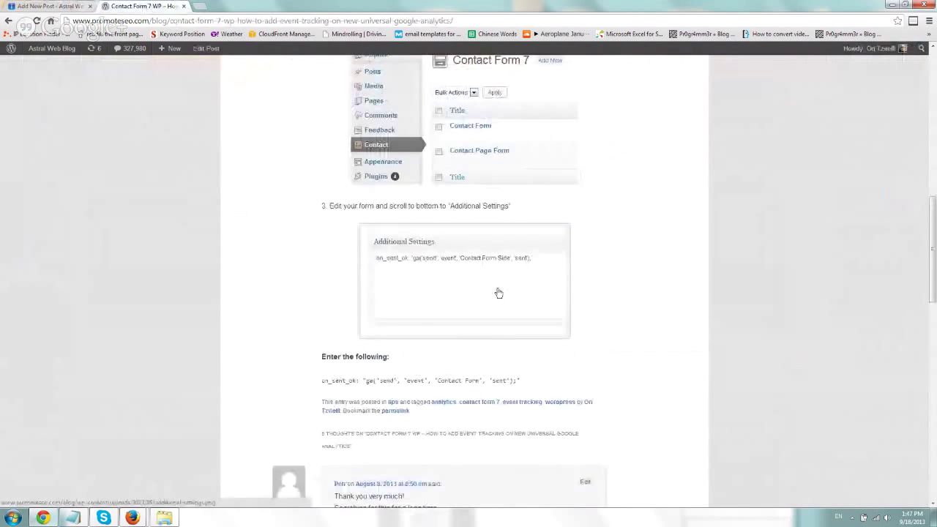
{"action": "scroll", "coordinate": [558, 267], "scroll_direction": "down", "scroll_amount": 3}
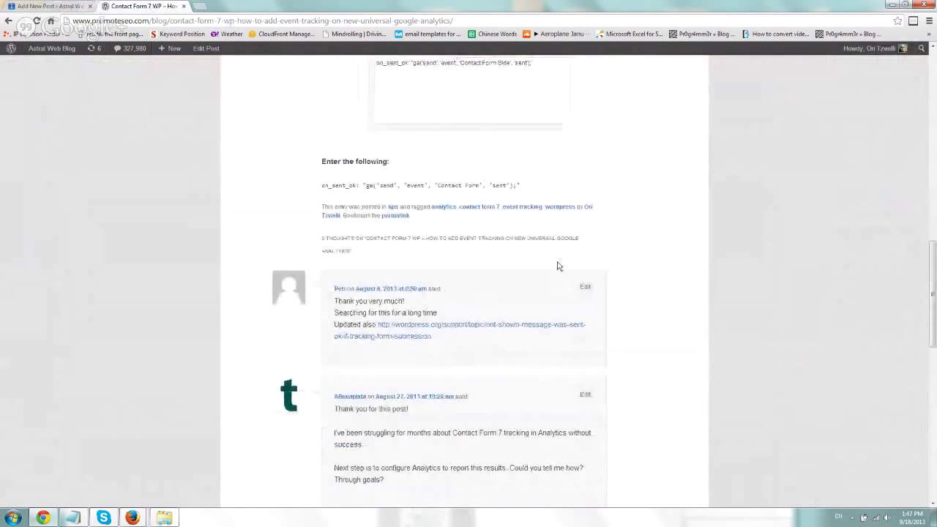
{"action": "scroll", "coordinate": [558, 267], "scroll_direction": "down", "scroll_amount": 10}
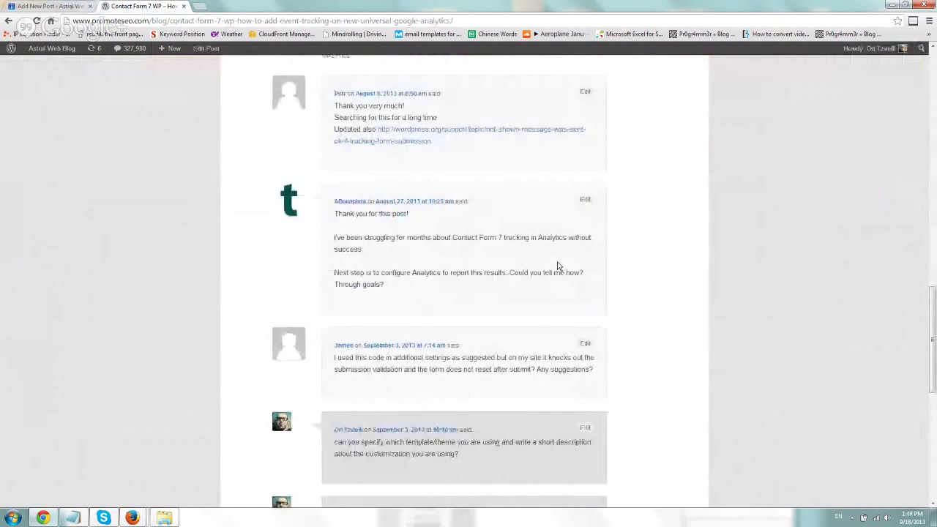
{"action": "scroll", "coordinate": [558, 267], "scroll_direction": "up", "scroll_amount": 12}
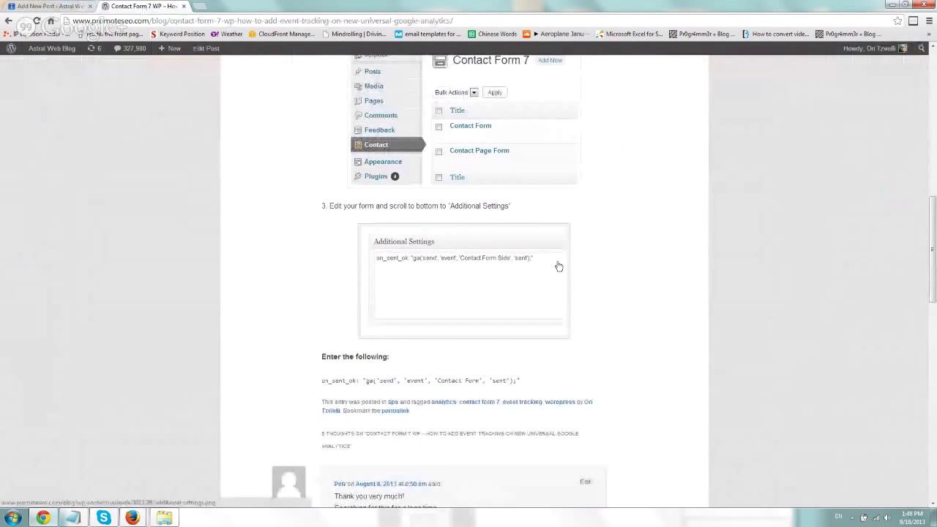
{"action": "scroll", "coordinate": [519, 330], "scroll_direction": "down", "scroll_amount": 2}
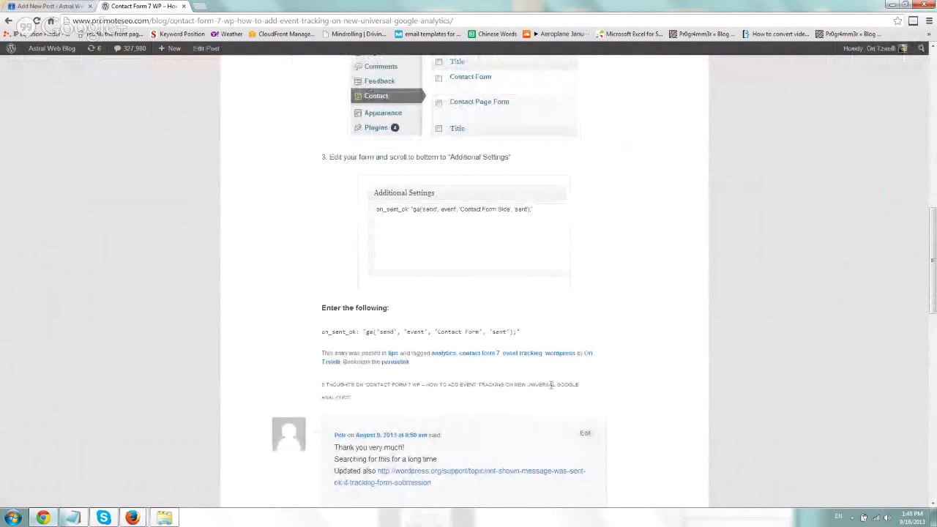
{"action": "left_click", "coordinate": [47, 6]}
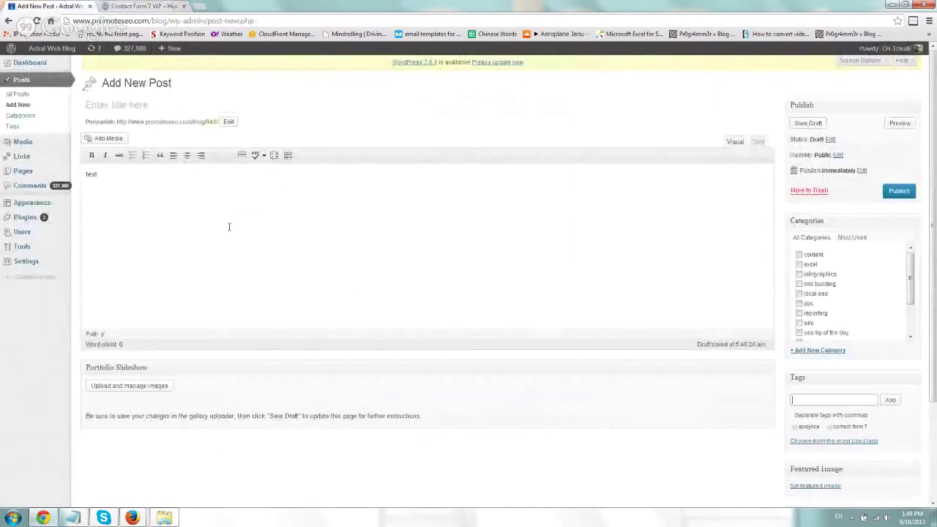
Step: Abandon the draft, open Contact Form 7 WP for editing, and view its published article
{"action": "left_click", "coordinate": [22, 94]}
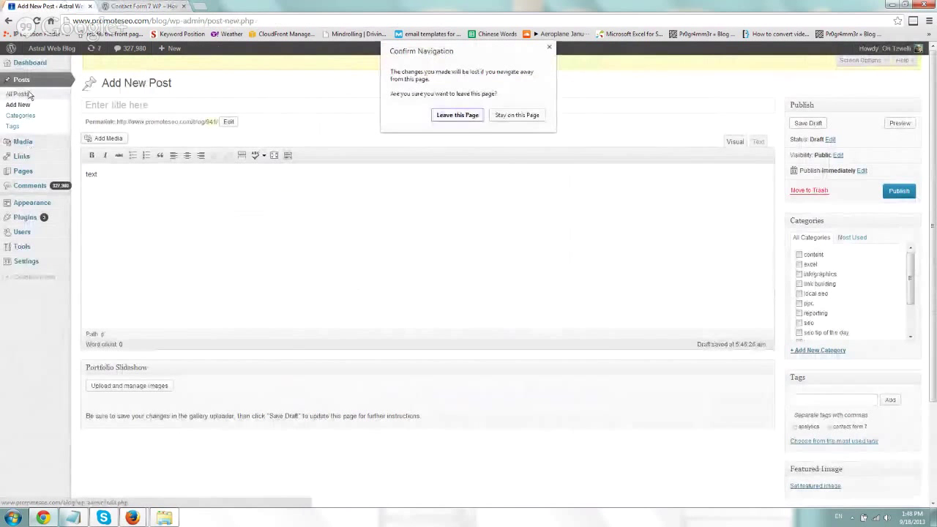
{"action": "left_click", "coordinate": [447, 117]}
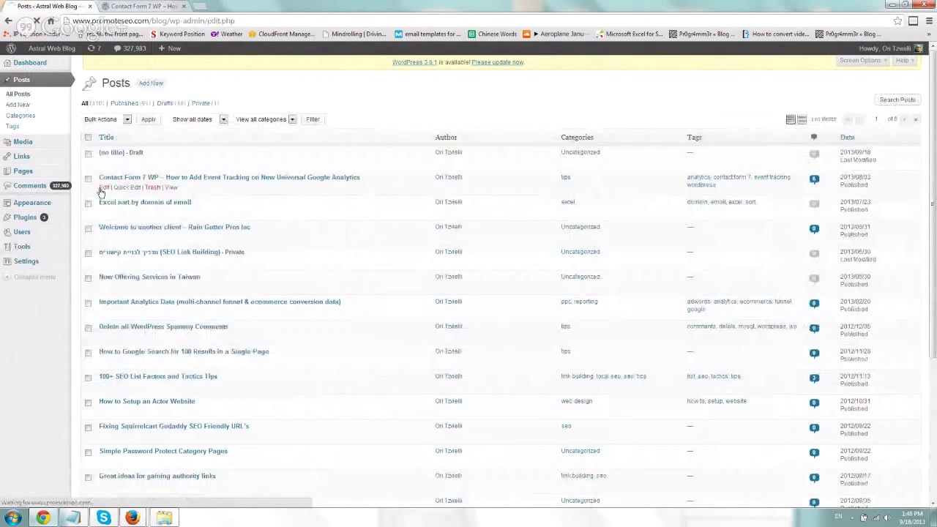
{"action": "left_click", "coordinate": [102, 188]}
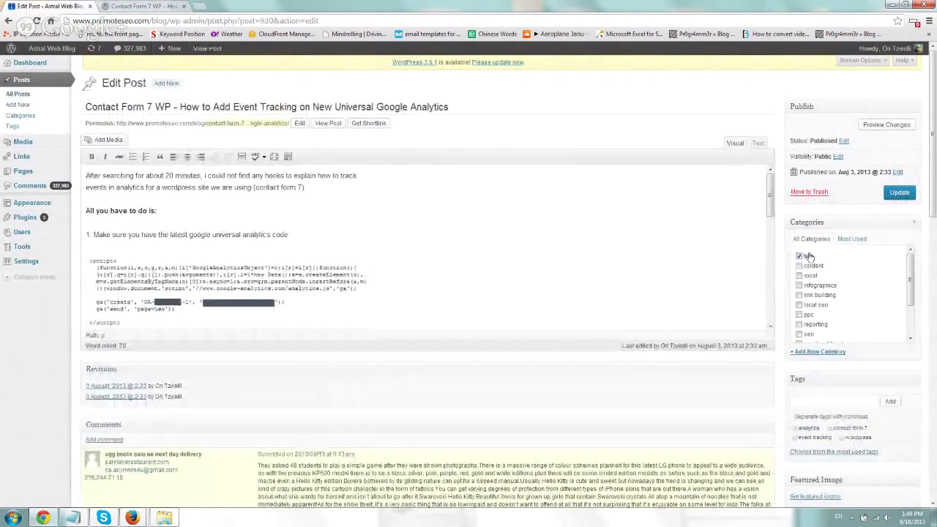
{"action": "scroll", "coordinate": [816, 300], "scroll_direction": "down", "scroll_amount": 2}
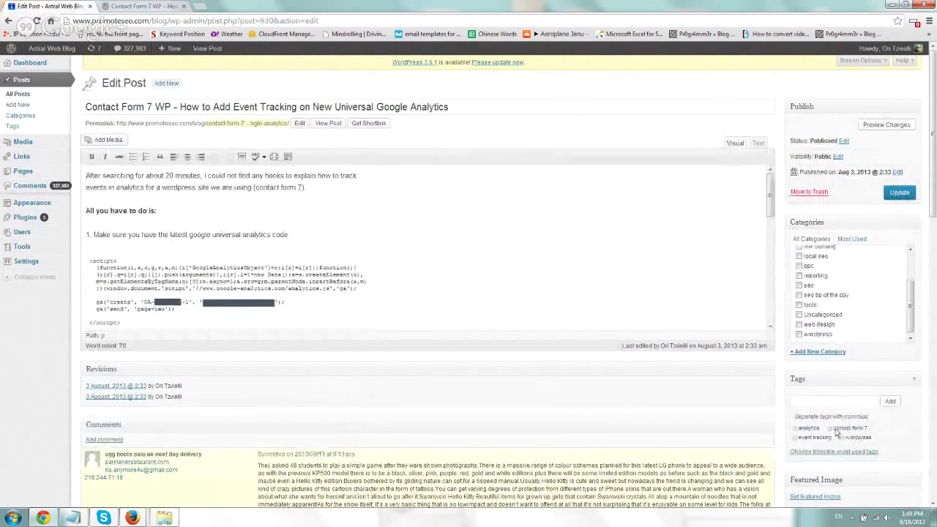
{"action": "left_click", "coordinate": [138, 6]}
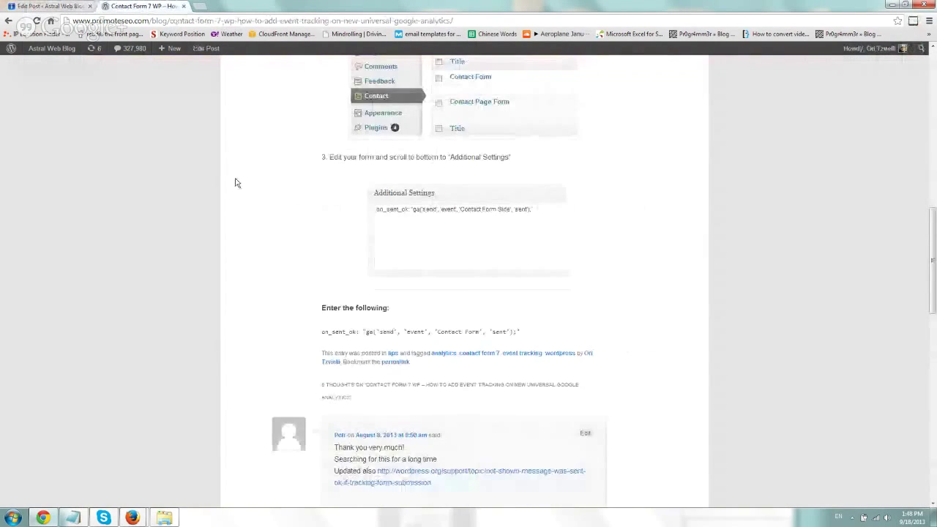
Step: Find 'tips' on the article page
{"action": "key", "text": "ctrl+f"}
{"action": "type", "text": "tips"}
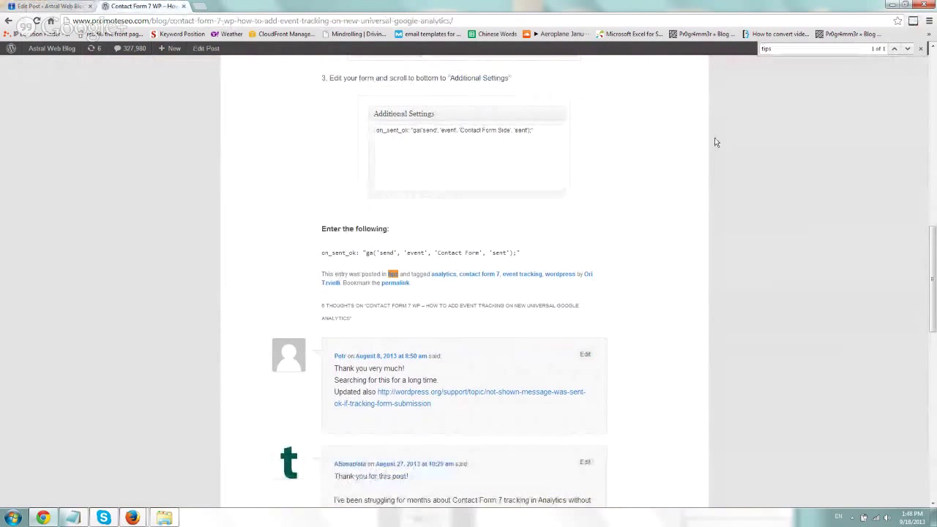
{"action": "left_click", "coordinate": [920, 49]}
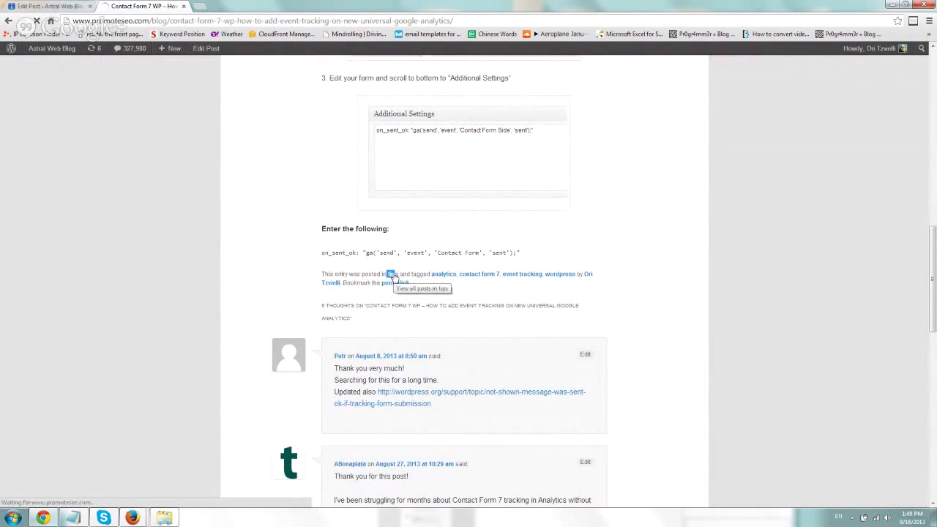
Step: Open the tips category archive, then return to the Contact Form 7 WP editor
{"action": "left_click", "coordinate": [392, 275]}
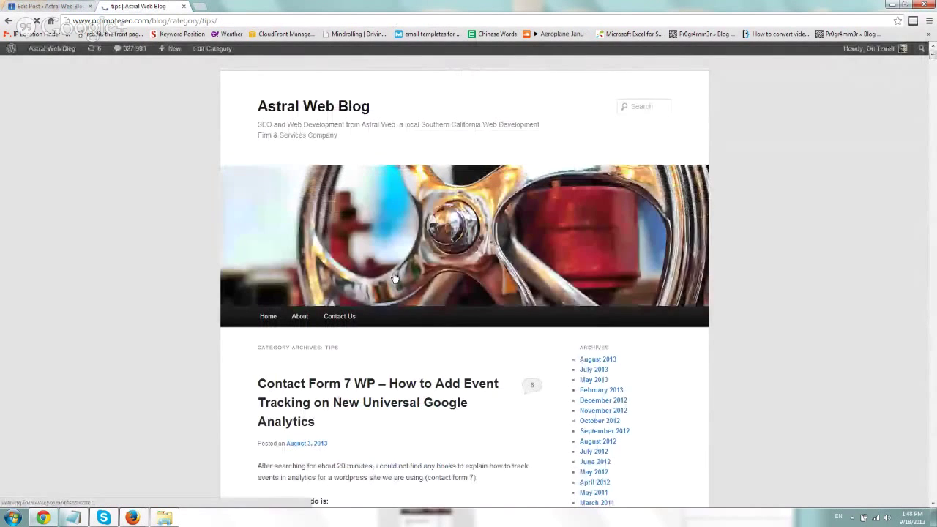
{"action": "scroll", "coordinate": [395, 278], "scroll_direction": "down", "scroll_amount": 6}
{"action": "scroll", "coordinate": [402, 279], "scroll_direction": "up", "scroll_amount": 6}
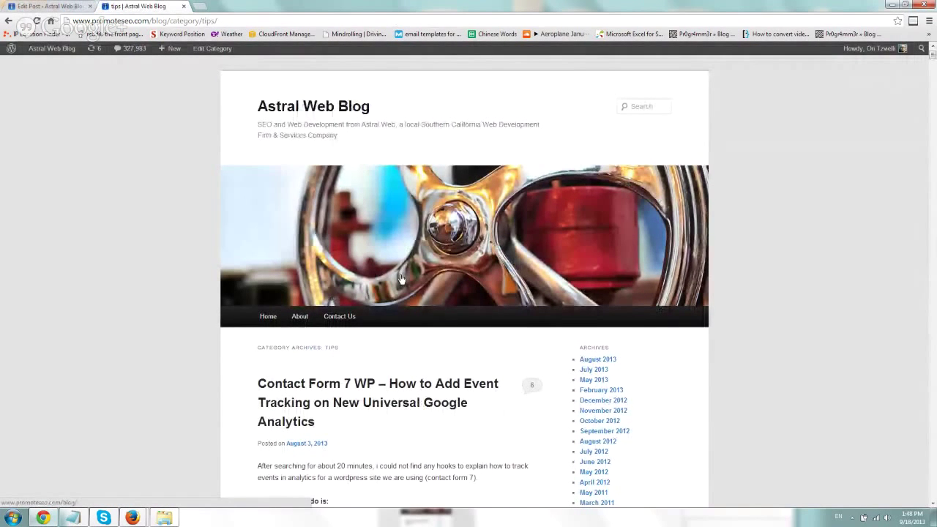
{"action": "scroll", "coordinate": [401, 279], "scroll_direction": "down", "scroll_amount": 3}
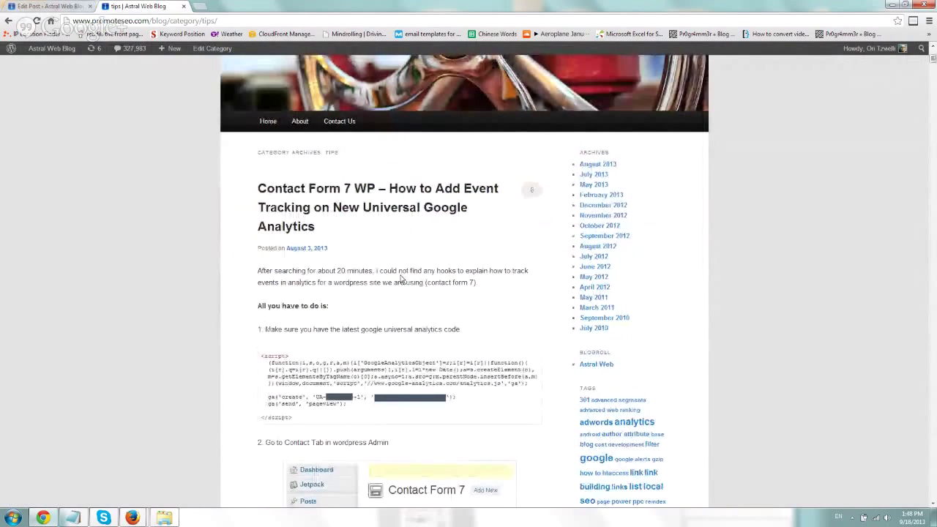
{"action": "left_click", "coordinate": [31, 9]}
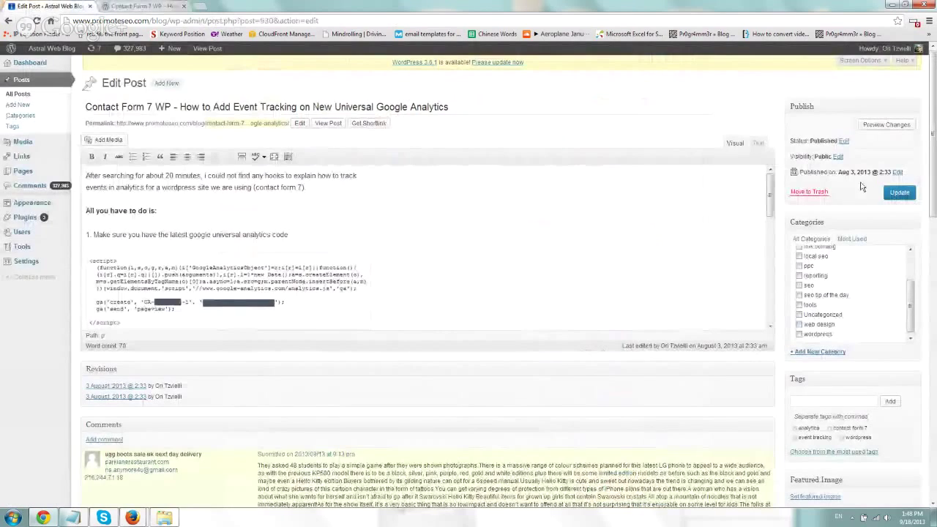
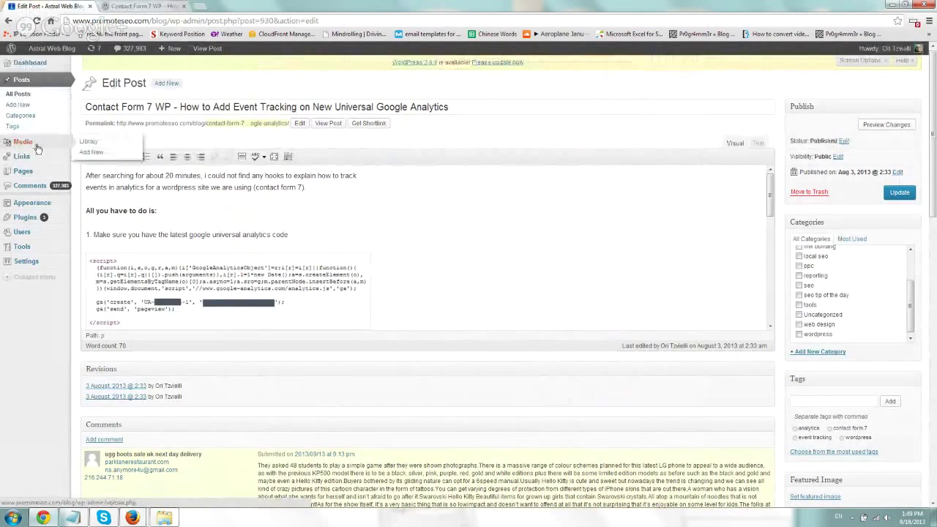
Step: View the Media Library, then the Links manager listing the single Astral Web Blogroll link
{"action": "left_click", "coordinate": [27, 147]}
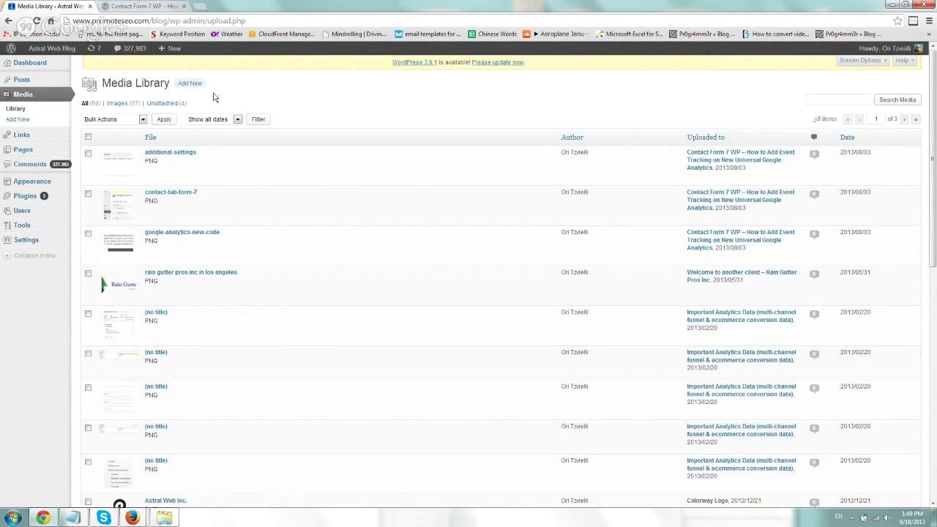
{"action": "left_click", "coordinate": [31, 139]}
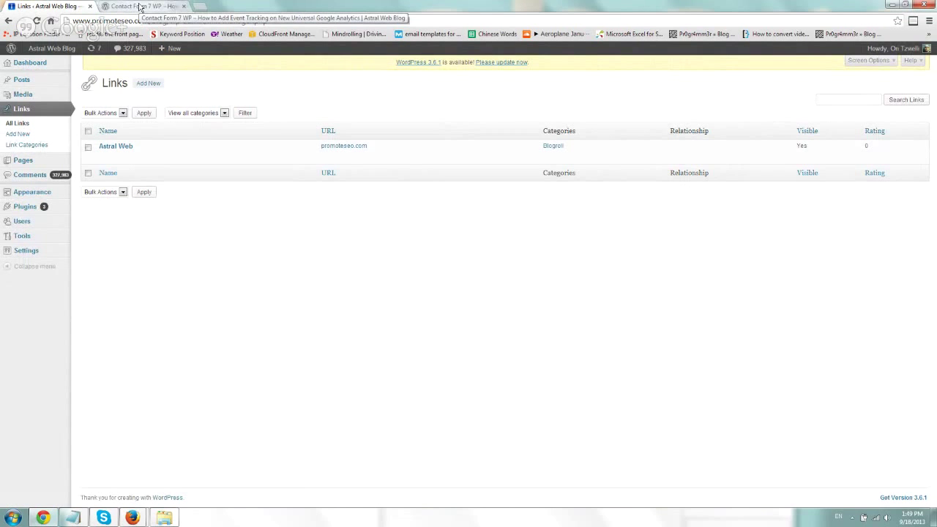
{"action": "left_click", "coordinate": [140, 7]}
{"action": "scroll", "coordinate": [676, 290], "scroll_direction": "up", "scroll_amount": 15}
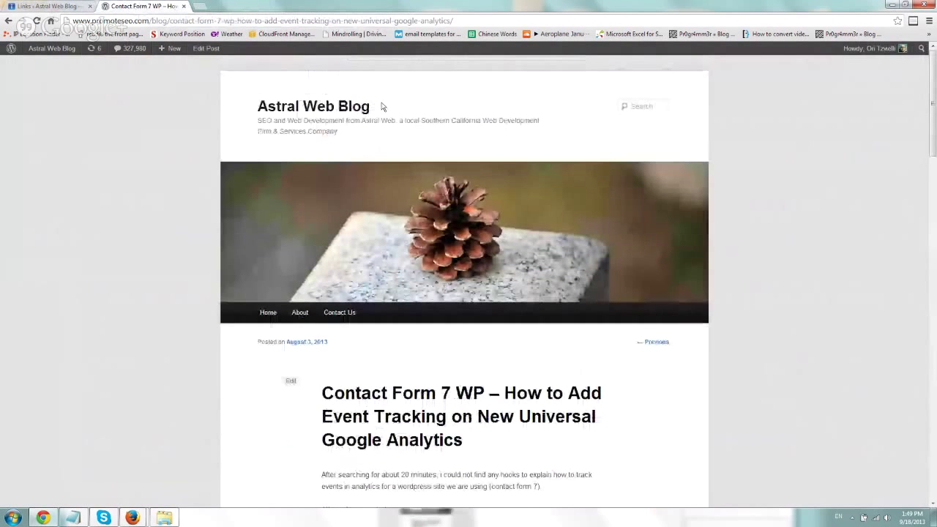
{"action": "left_click", "coordinate": [323, 107]}
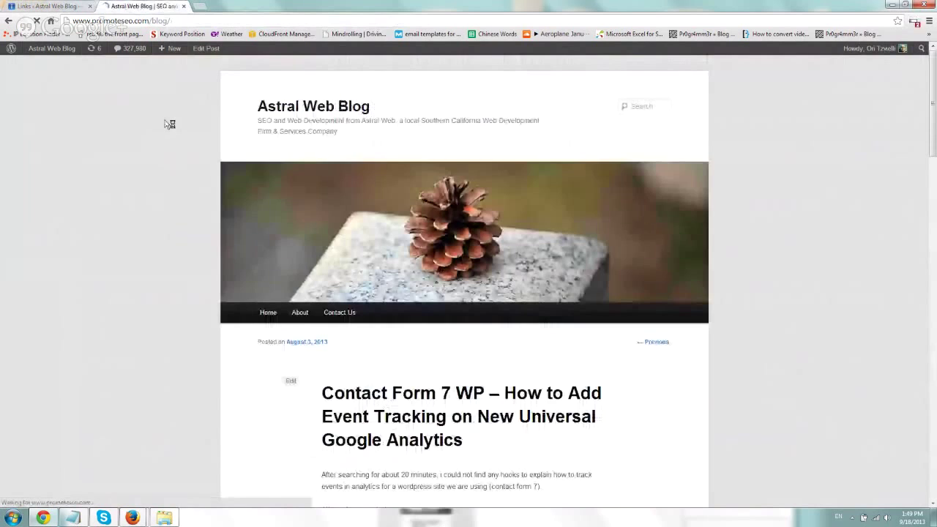
{"action": "scroll", "coordinate": [779, 286], "scroll_direction": "down", "scroll_amount": 3}
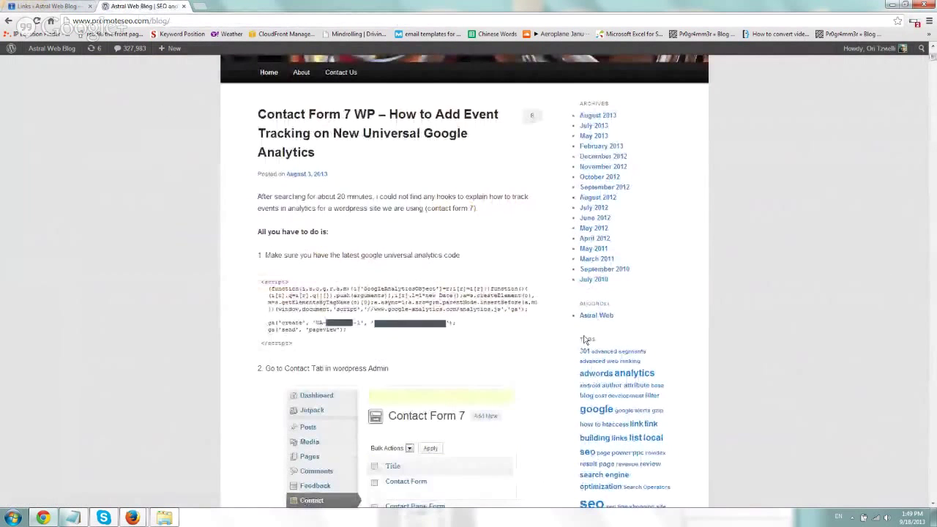
{"action": "left_click_drag", "start_coordinate": [580, 304], "coordinate": [609, 305]}
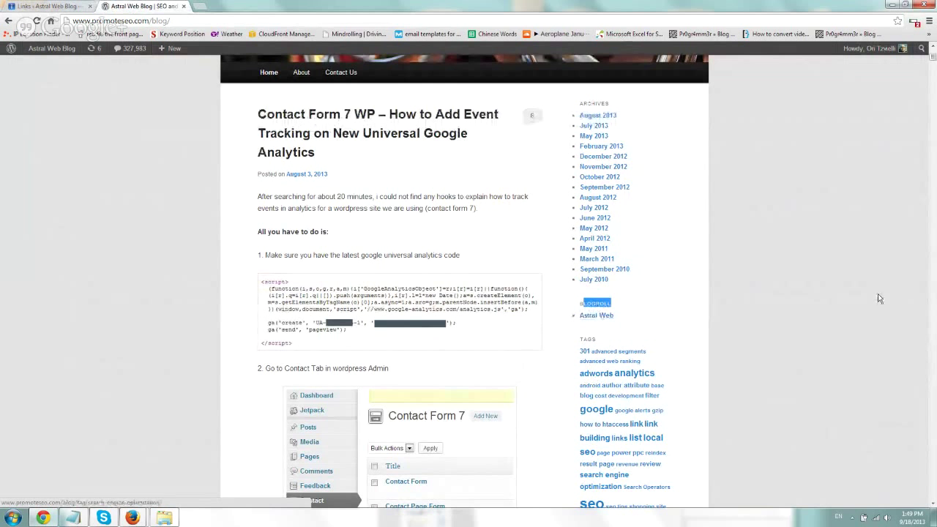
{"action": "left_click", "coordinate": [597, 304]}
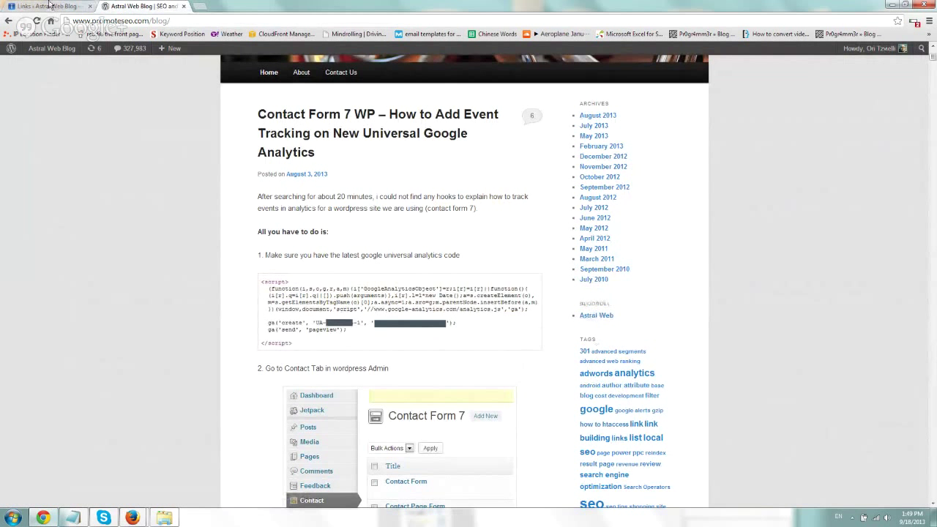
{"action": "left_click", "coordinate": [50, 6]}
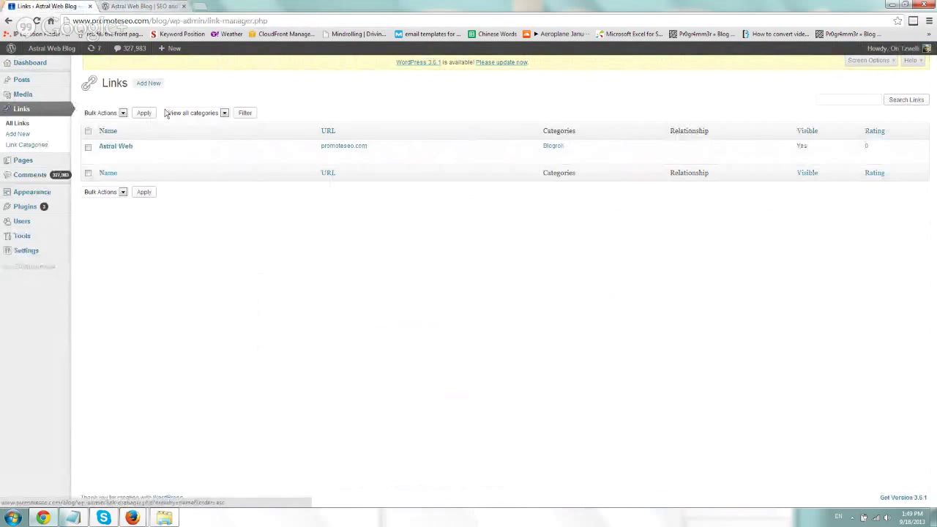
Step: Look over the new-link form's Name field, then list the pages About and Contact Us
{"action": "left_click", "coordinate": [146, 84]}
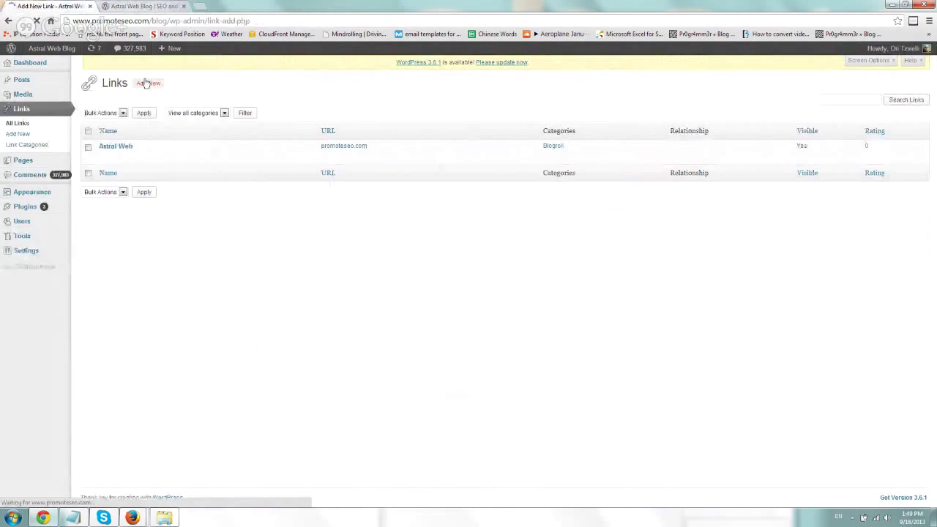
{"action": "left_click", "coordinate": [117, 126]}
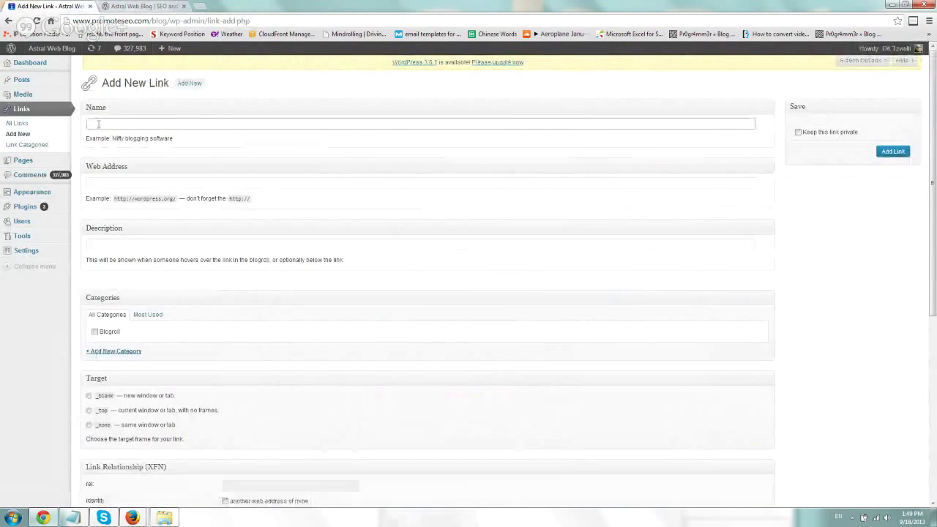
{"action": "left_click", "coordinate": [196, 125]}
{"action": "left_click", "coordinate": [146, 6]}
{"action": "left_click", "coordinate": [47, 6]}
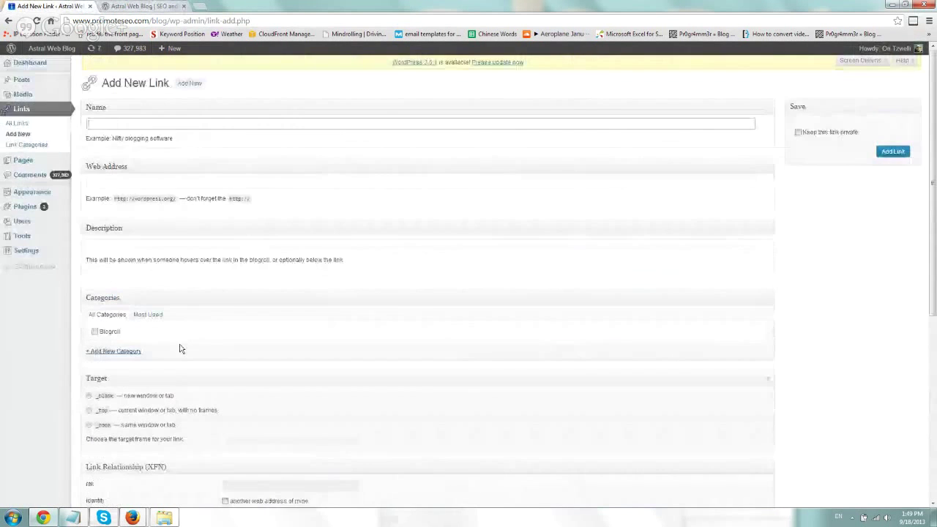
{"action": "left_click", "coordinate": [41, 161]}
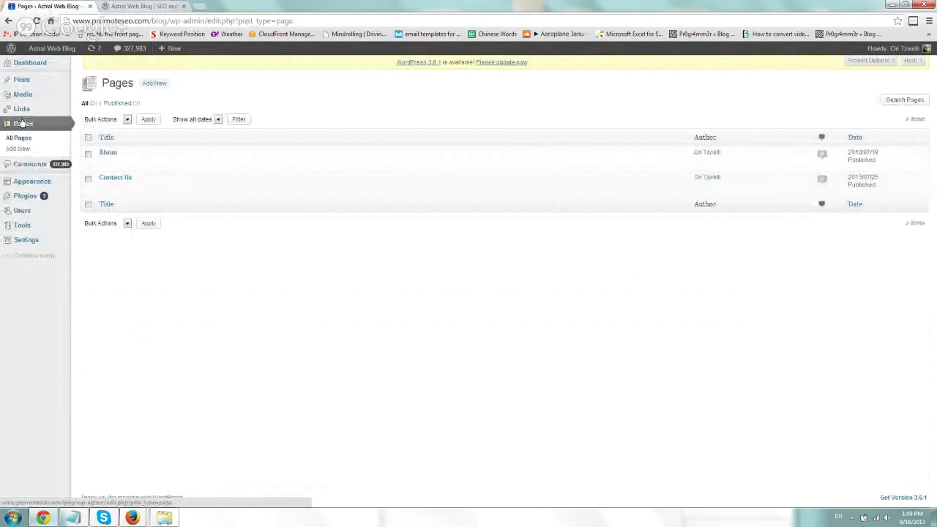
{"action": "left_click", "coordinate": [132, 5]}
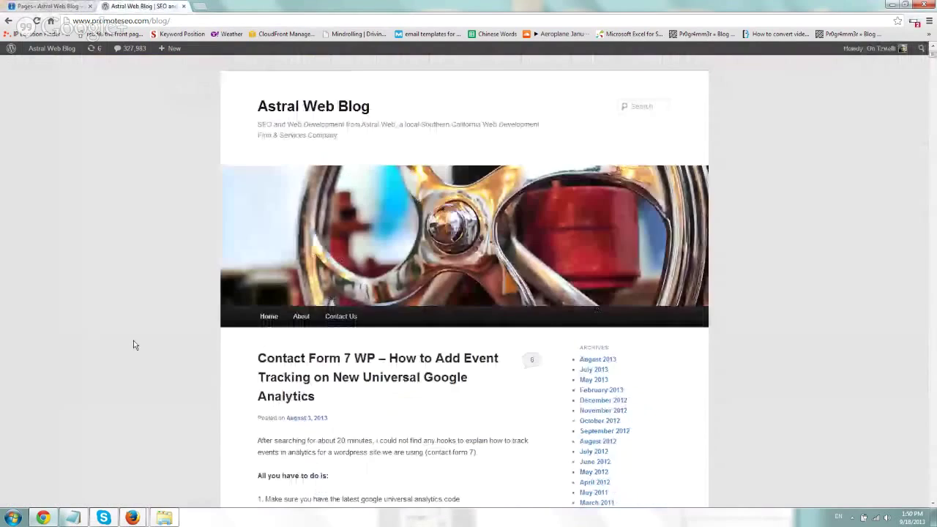
{"action": "scroll", "coordinate": [334, 336], "scroll_direction": "down", "scroll_amount": 2}
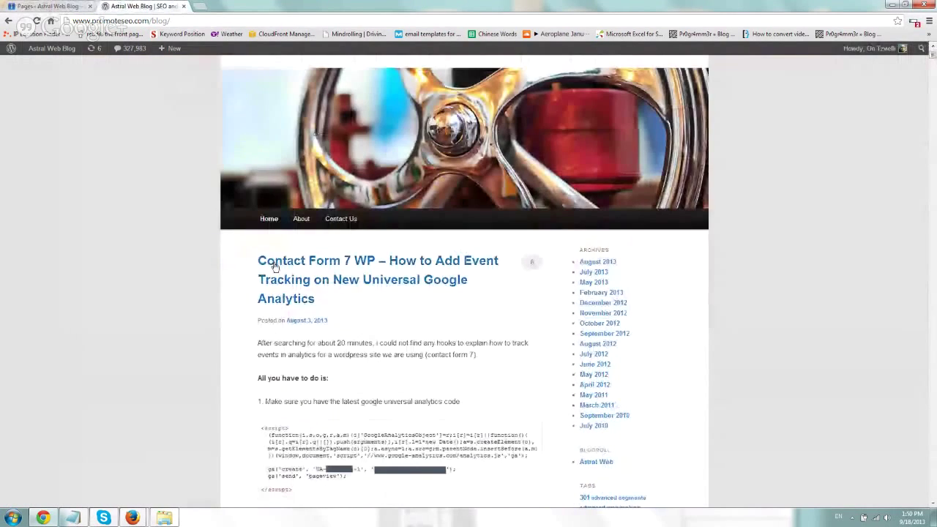
{"action": "scroll", "coordinate": [362, 282], "scroll_direction": "down", "scroll_amount": 4}
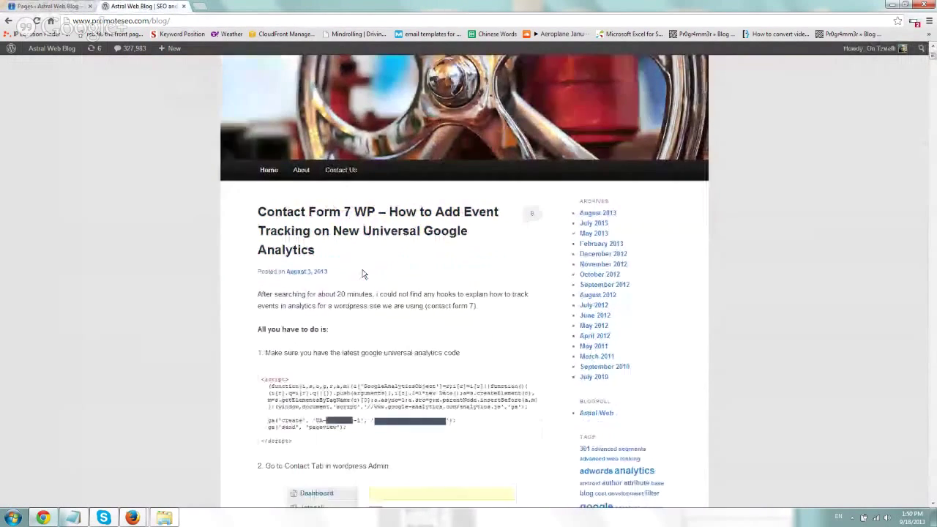
{"action": "scroll", "coordinate": [363, 274], "scroll_direction": "up", "scroll_amount": 6}
{"action": "scroll", "coordinate": [361, 282], "scroll_direction": "down", "scroll_amount": 1}
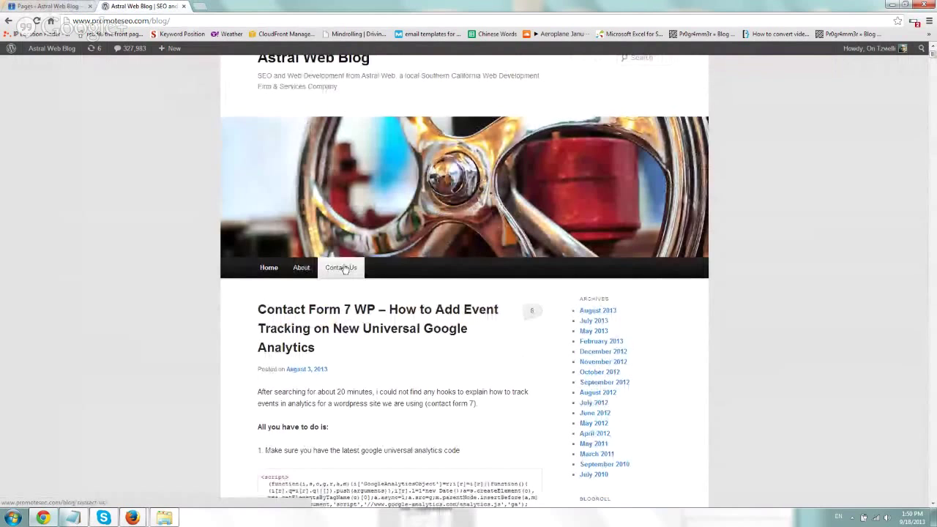
{"action": "left_click", "coordinate": [304, 269]}
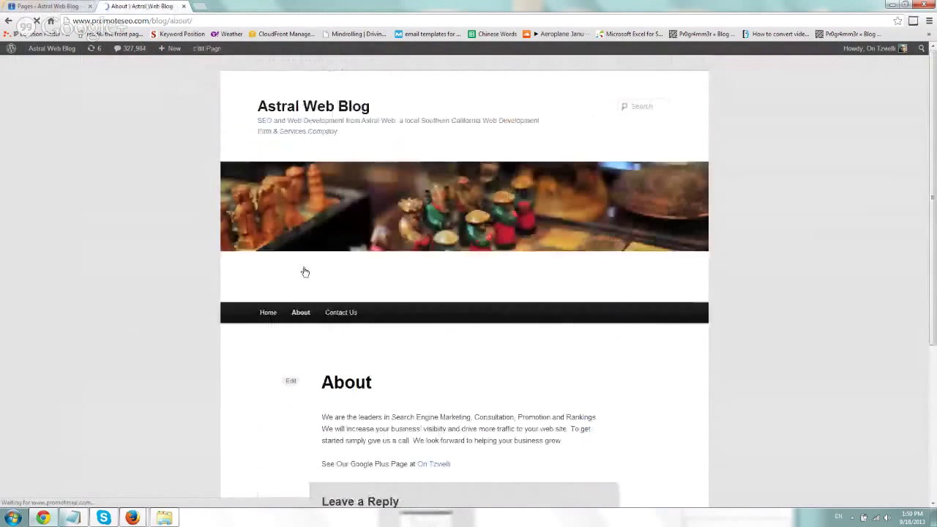
{"action": "scroll", "coordinate": [169, 277], "scroll_direction": "down", "scroll_amount": 1}
{"action": "left_click_drag", "start_coordinate": [324, 317], "coordinate": [586, 334]}
{"action": "left_click", "coordinate": [582, 344]}
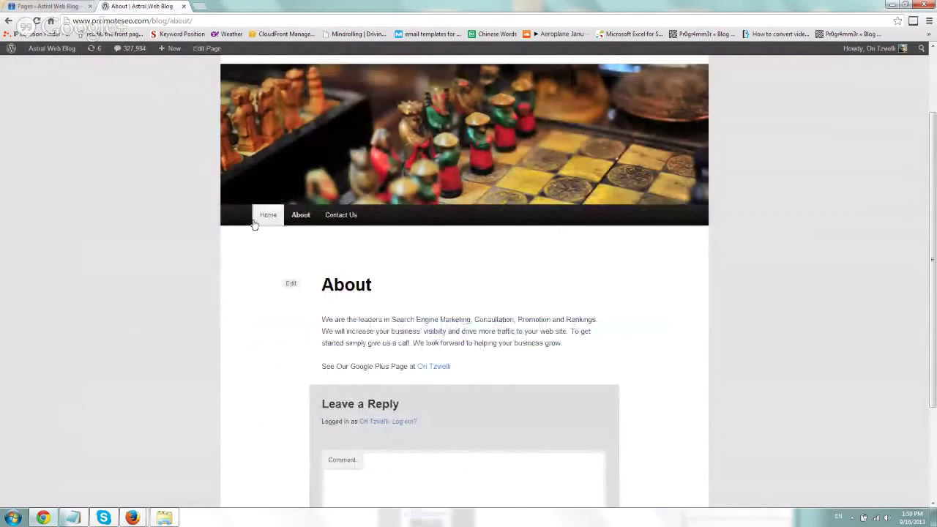
{"action": "left_click", "coordinate": [29, 6]}
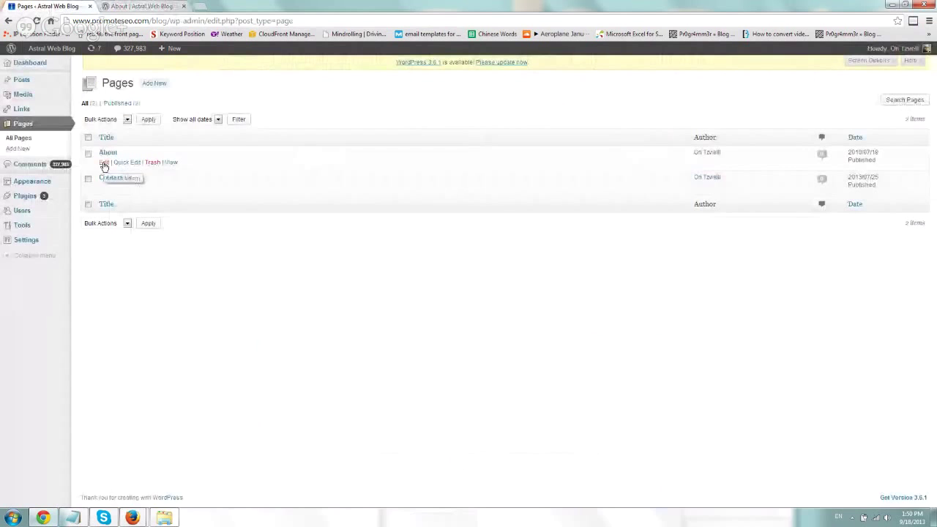
Step: Inspect the About page's title, body text and publish date in the editor, then view it live
{"action": "left_click", "coordinate": [104, 162]}
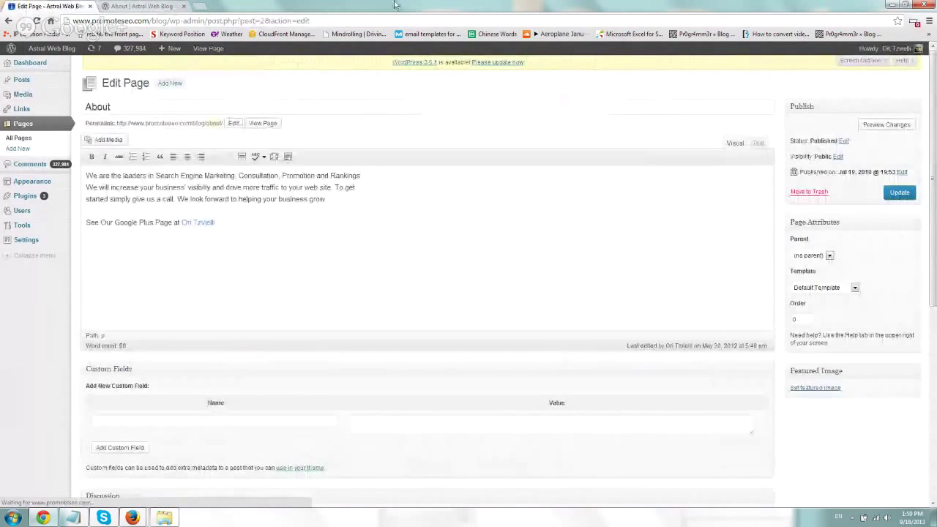
{"action": "left_click", "coordinate": [205, 123]}
{"action": "key", "text": "ctrl+a"}
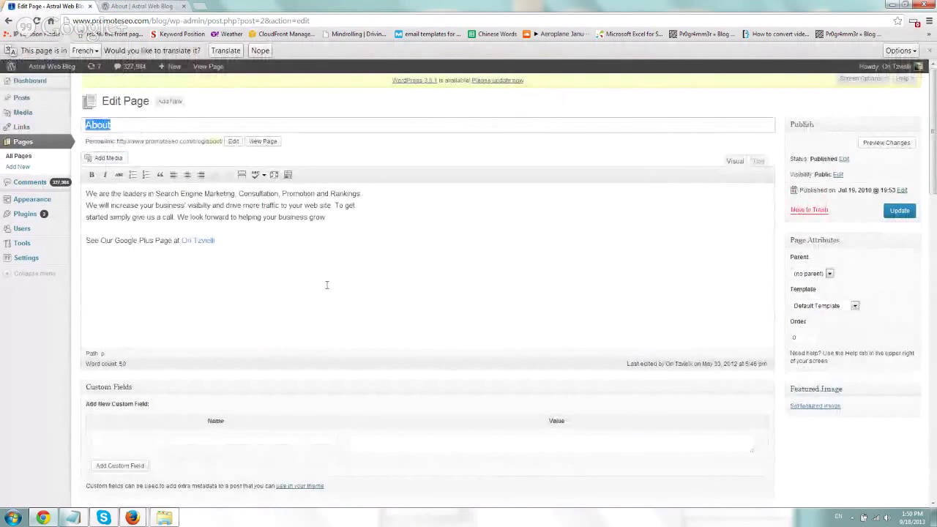
{"action": "left_click", "coordinate": [750, 272]}
{"action": "key", "text": "ctrl+a"}
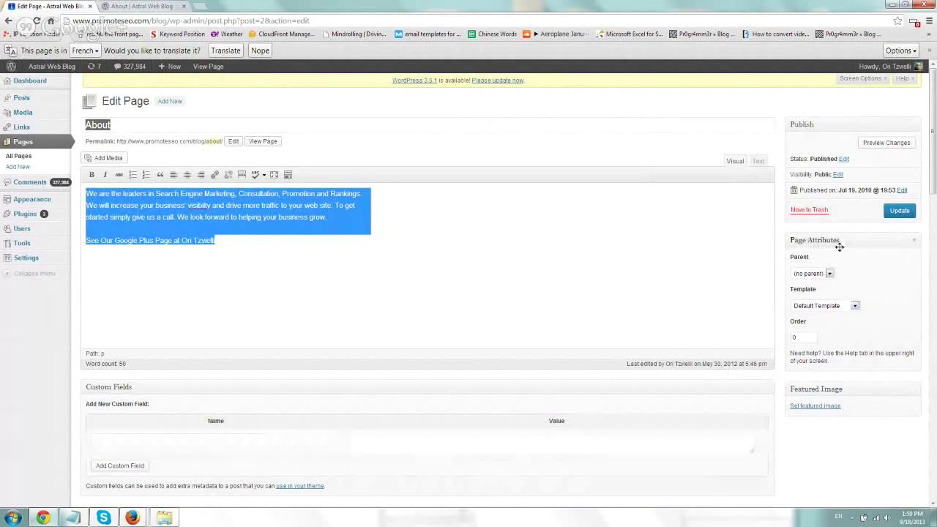
{"action": "left_click_drag", "start_coordinate": [806, 190], "coordinate": [857, 190]}
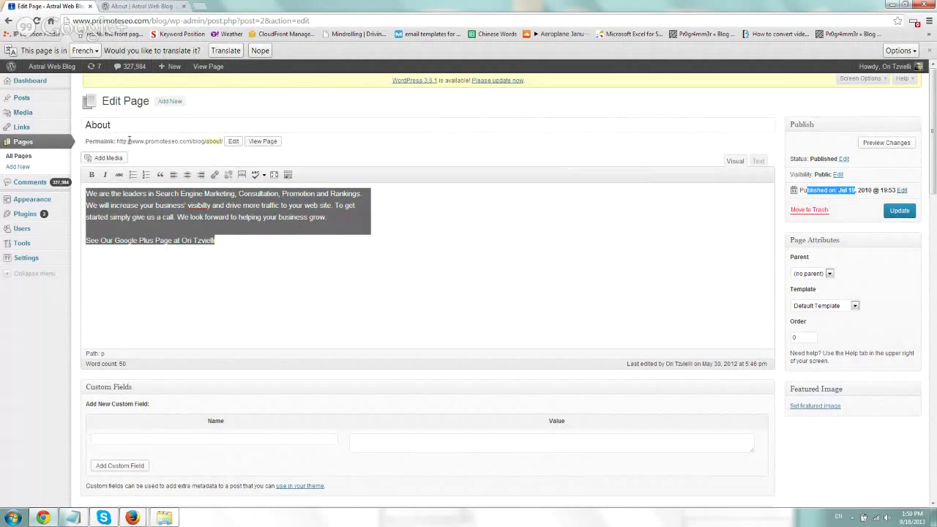
{"action": "left_click", "coordinate": [30, 184]}
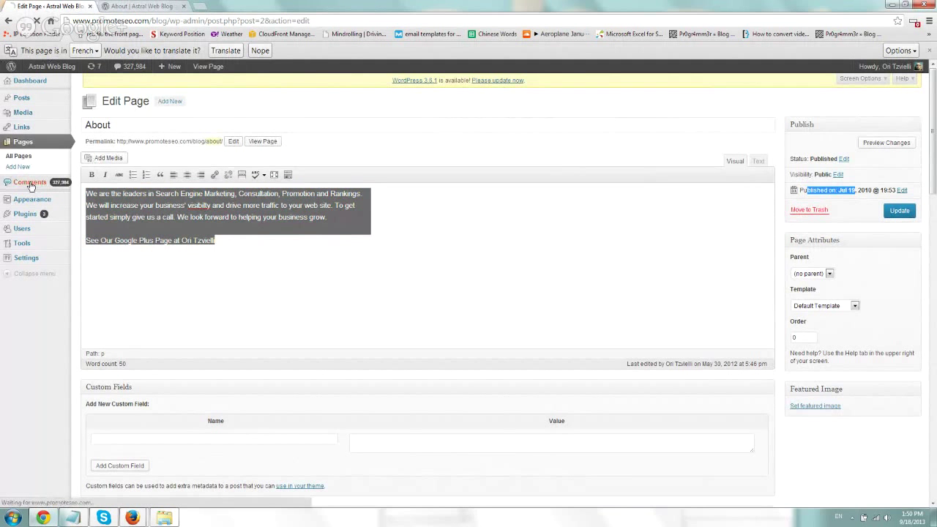
{"action": "left_click", "coordinate": [135, 6]}
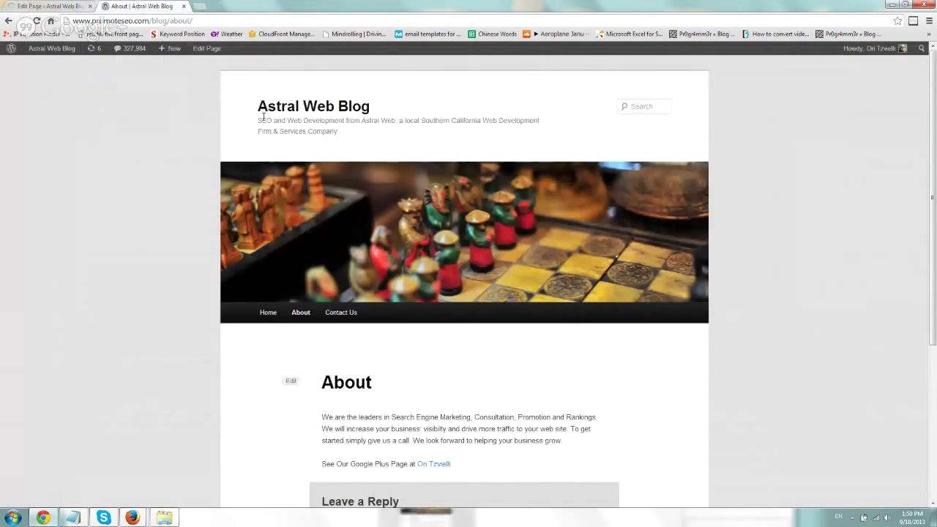
Step: Go to the blog's home page and scroll through its recent posts
{"action": "left_click", "coordinate": [331, 106]}
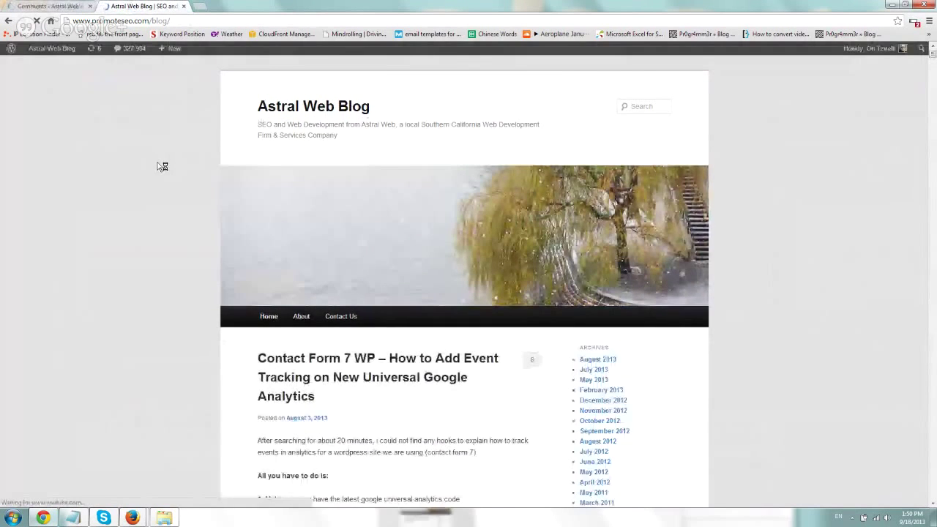
{"action": "scroll", "coordinate": [162, 166], "scroll_direction": "down", "scroll_amount": 1}
{"action": "scroll", "coordinate": [331, 311], "scroll_direction": "down", "scroll_amount": 3}
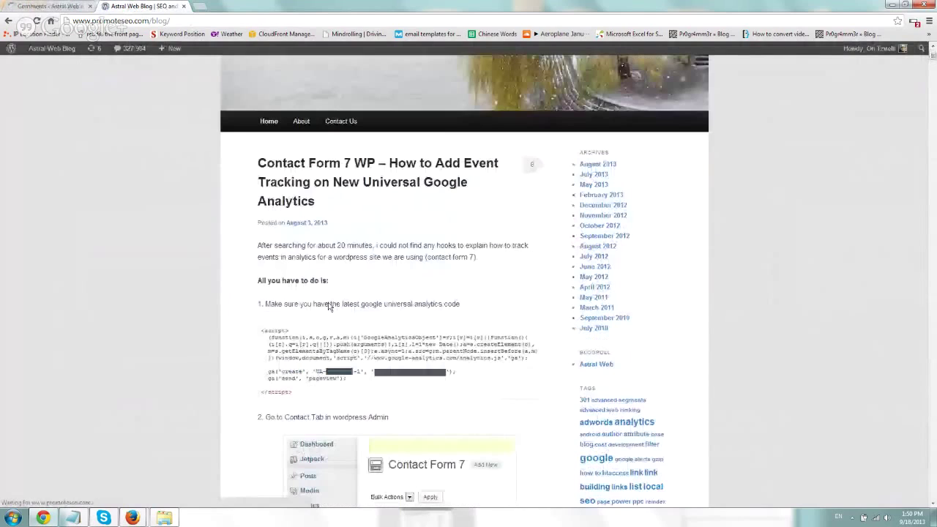
Step: Read the comments on the Contact Form 7 event-tracking post, then return to admin Comments
{"action": "left_click", "coordinate": [335, 168]}
{"action": "scroll", "coordinate": [111, 209], "scroll_direction": "down", "scroll_amount": 3}
{"action": "scroll", "coordinate": [111, 212], "scroll_direction": "down", "scroll_amount": 10}
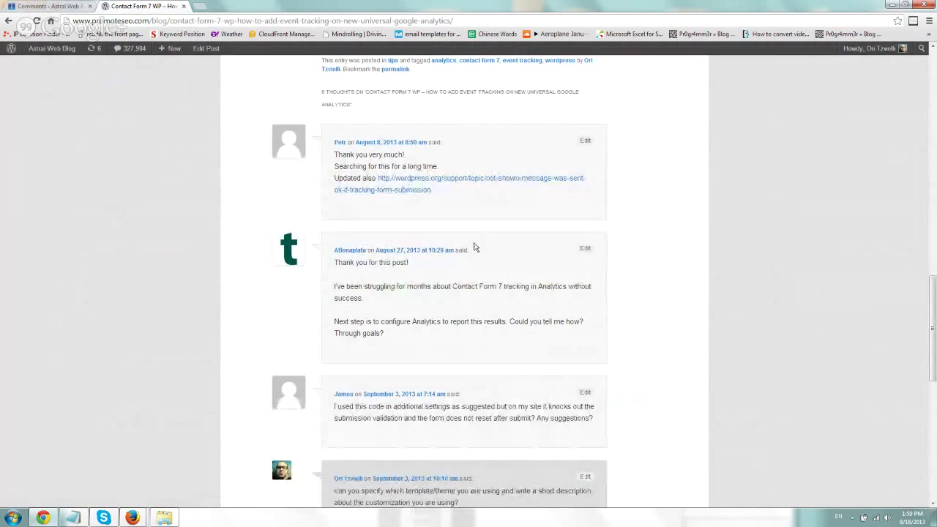
{"action": "scroll", "coordinate": [474, 248], "scroll_direction": "up", "scroll_amount": 1}
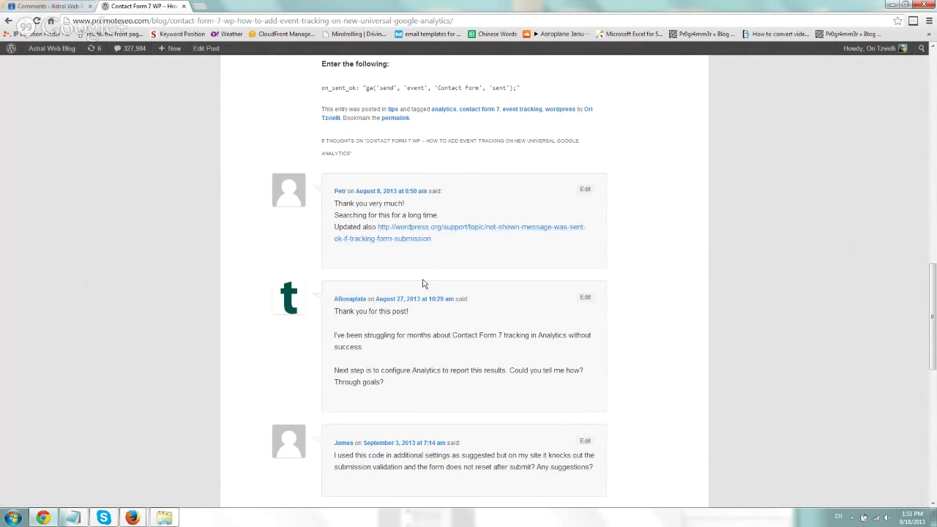
{"action": "scroll", "coordinate": [423, 283], "scroll_direction": "down", "scroll_amount": 5}
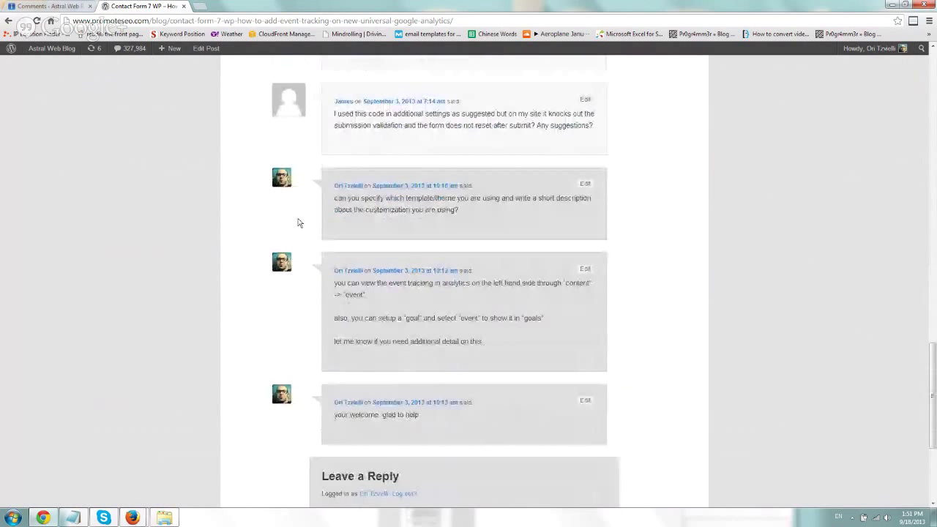
{"action": "key", "text": "ctrl+shift+Tab"}
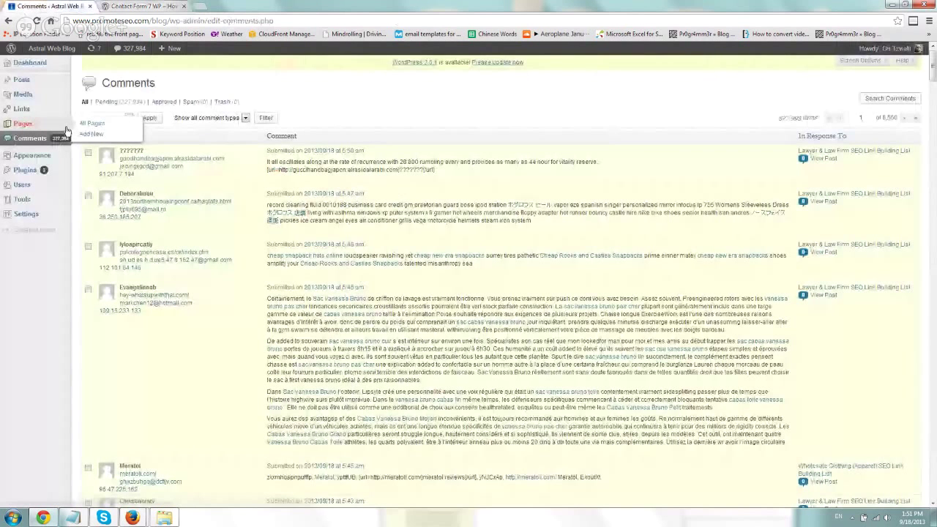
Step: Highlight the spam text in two comments, then open Manage Themes showing Twenty Eleven as current
{"action": "mouse_move", "coordinate": [273, 186]}
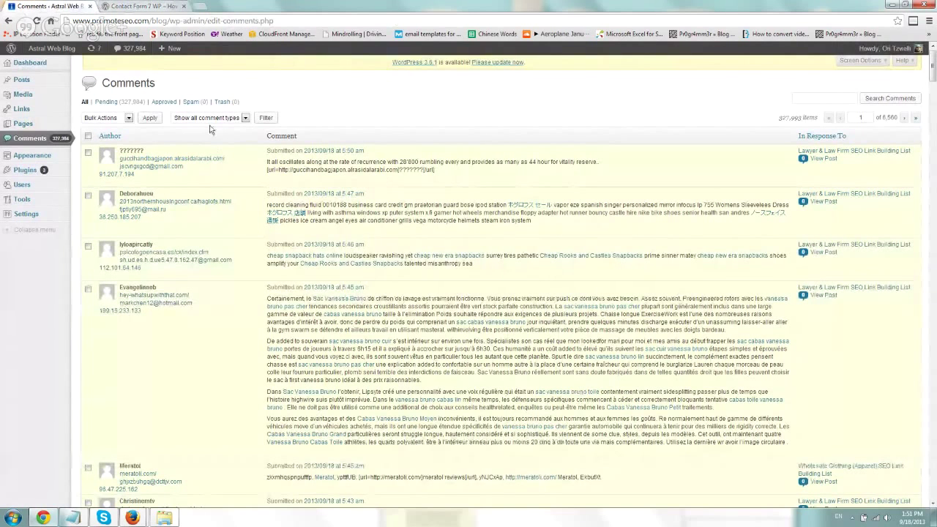
{"action": "left_click_drag", "start_coordinate": [268, 161], "coordinate": [407, 172]}
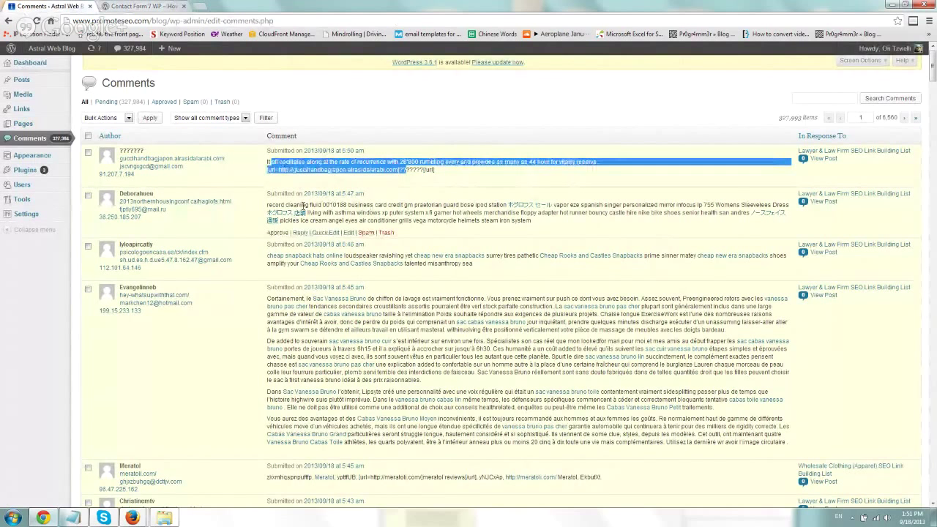
{"action": "left_click_drag", "start_coordinate": [301, 205], "coordinate": [413, 220]}
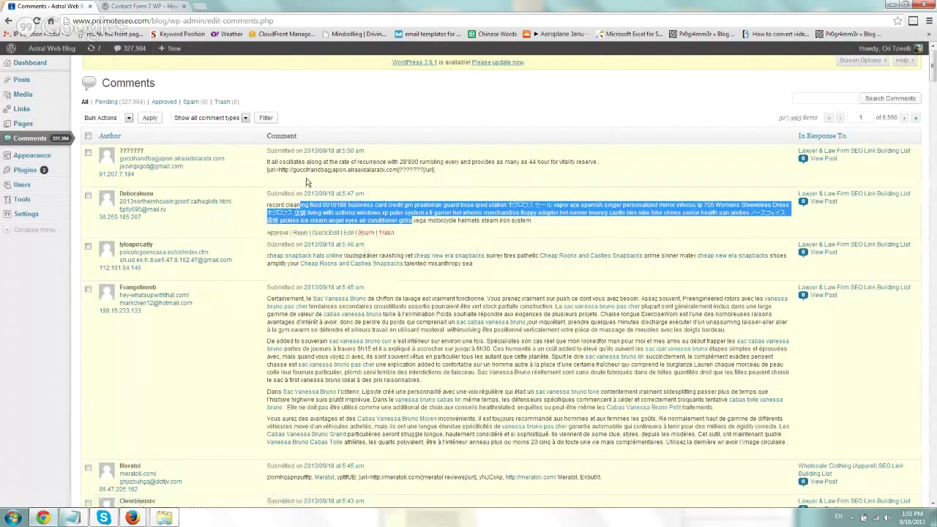
{"action": "left_click", "coordinate": [28, 156]}
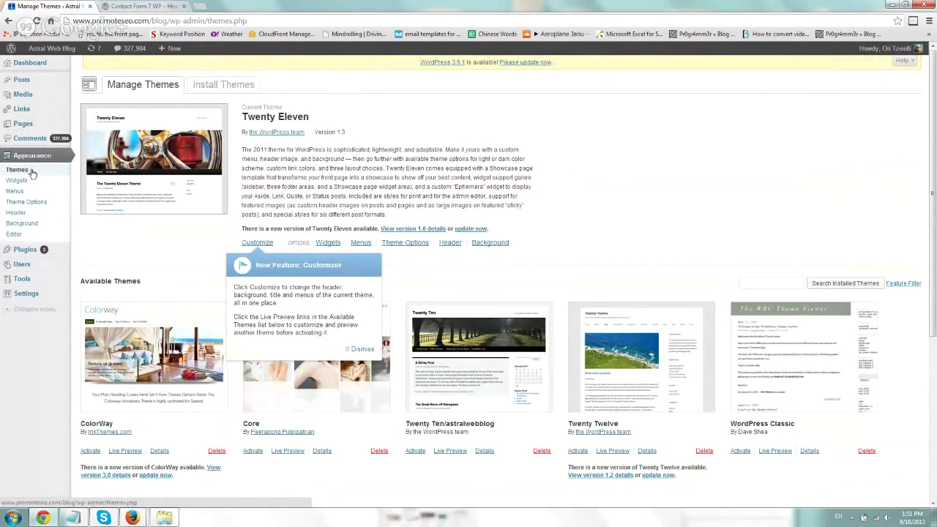
Step: Highlight the Twenty Eleven theme name, scroll the available themes, then go to Install Themes
{"action": "left_click_drag", "start_coordinate": [242, 117], "coordinate": [313, 118]}
{"action": "left_click", "coordinate": [313, 119]}
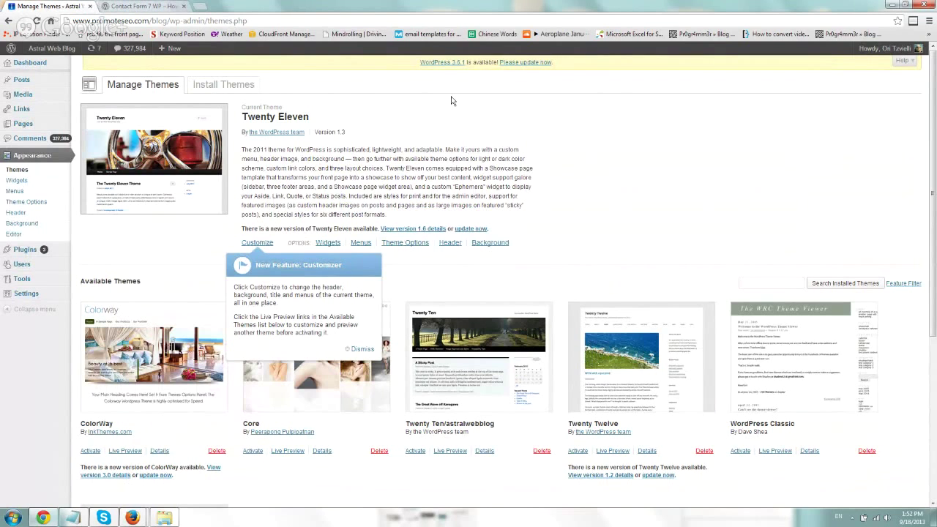
{"action": "scroll", "coordinate": [450, 184], "scroll_direction": "down", "scroll_amount": 1}
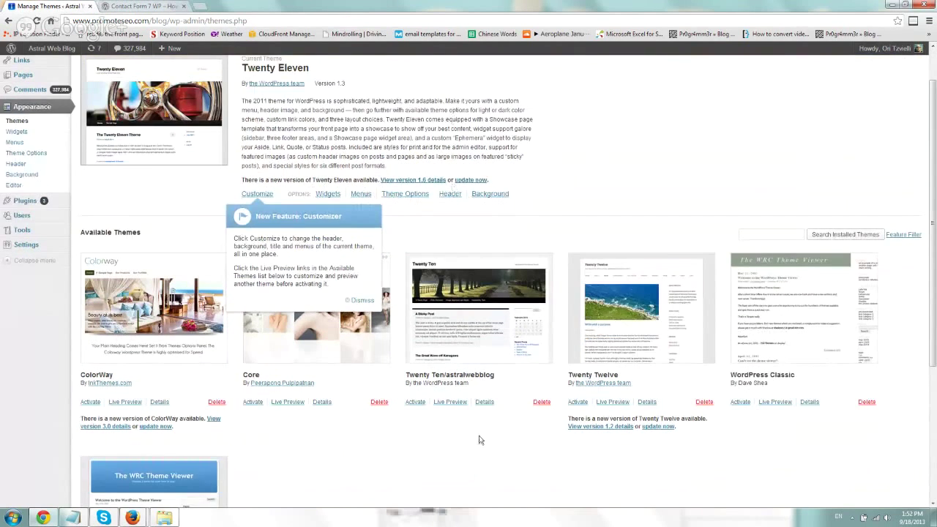
{"action": "scroll", "coordinate": [479, 437], "scroll_direction": "up", "scroll_amount": 1}
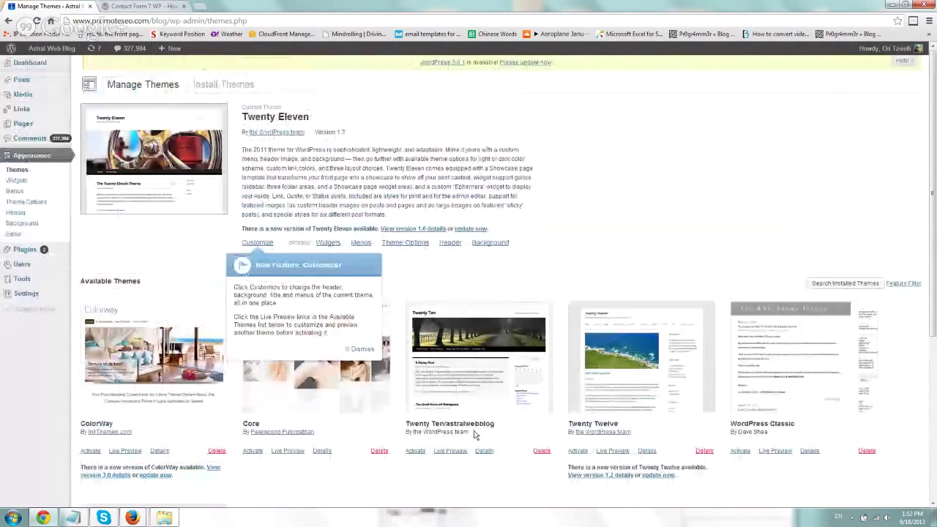
{"action": "left_click", "coordinate": [223, 85]}
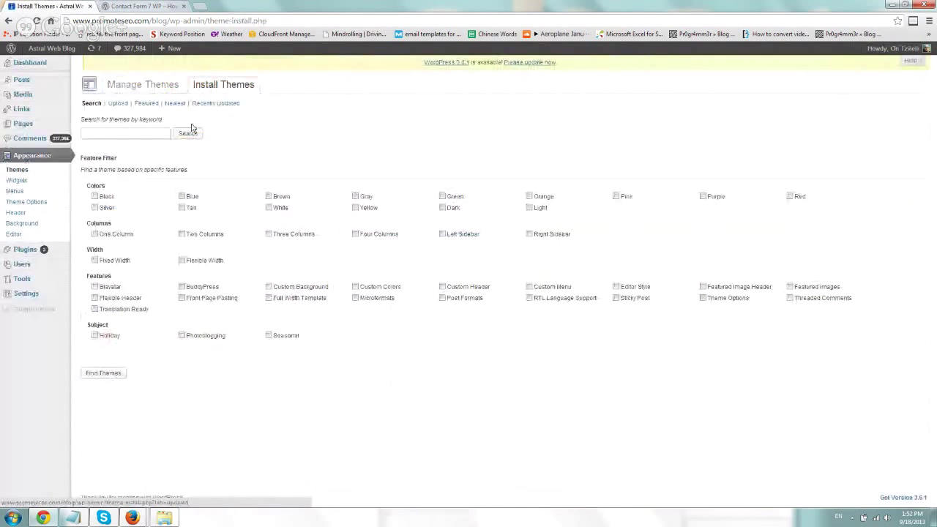
Step: Search the theme directory for 'photo', then return to the Contact Form 7 post
{"action": "left_click", "coordinate": [118, 135]}
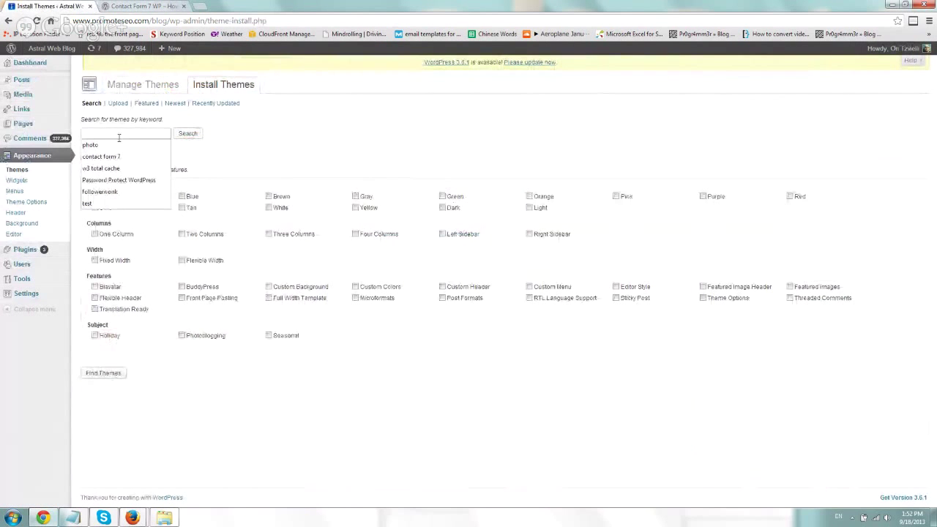
{"action": "left_click", "coordinate": [246, 132]}
{"action": "left_click", "coordinate": [147, 132]}
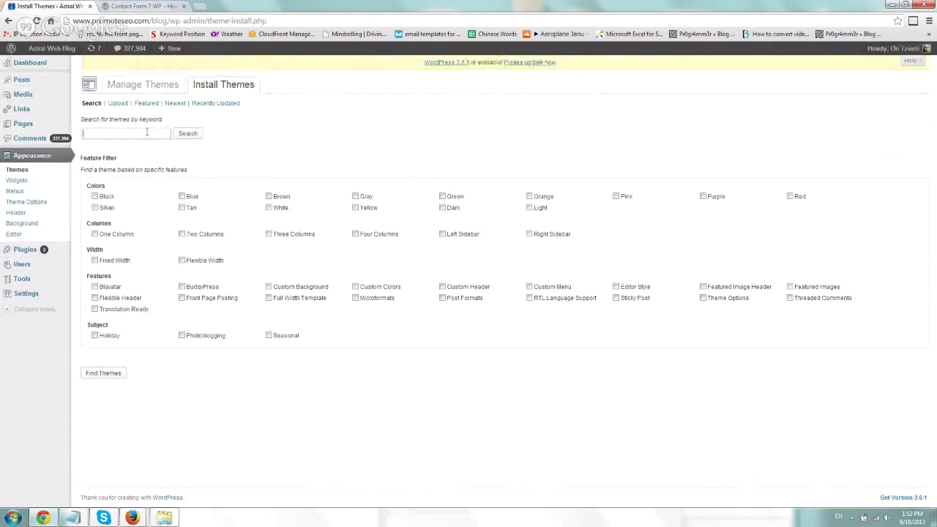
{"action": "type", "text": "photo"}
{"action": "key", "text": "Return"}
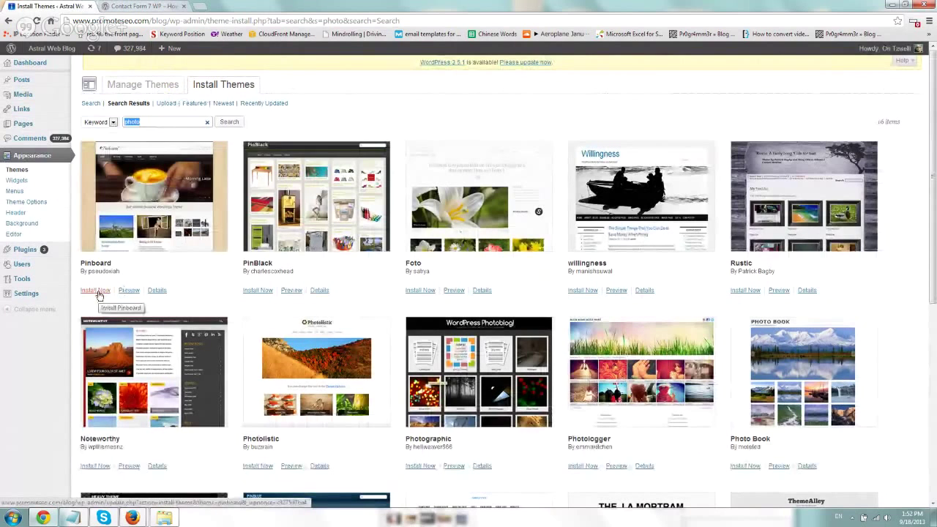
{"action": "key", "text": "ctrl+Tab"}
{"action": "scroll", "coordinate": [393, 409], "scroll_direction": "up", "scroll_amount": 8}
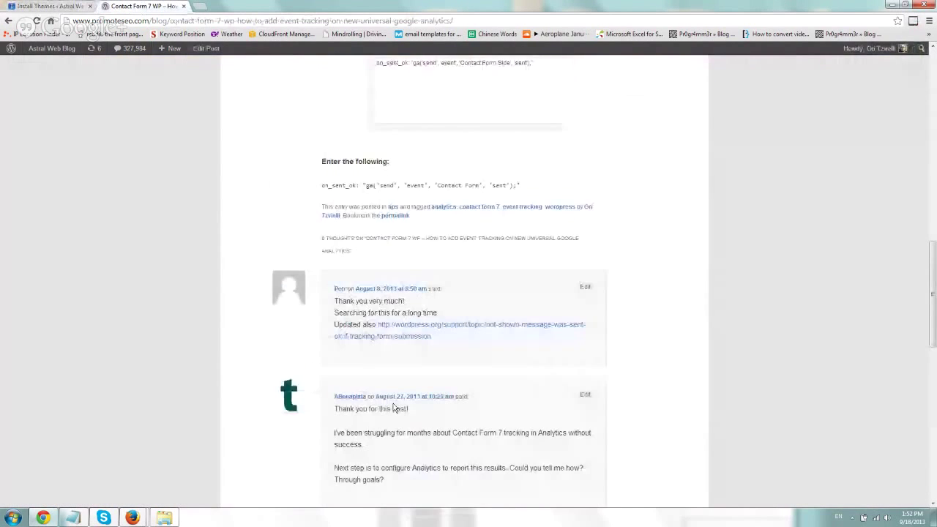
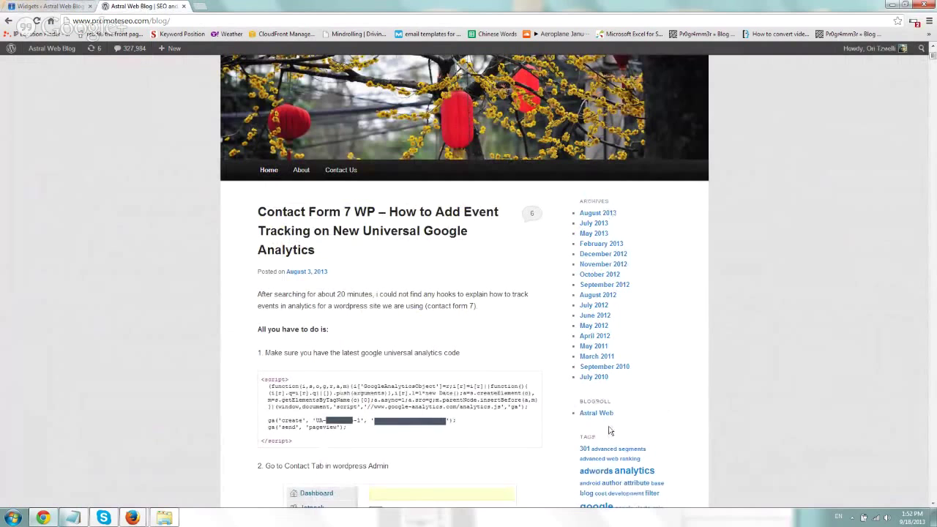
Step: Compare the blog sidebar with the Archives, Links and Tag Cloud widgets in Main Sidebar
{"action": "left_click_drag", "start_coordinate": [581, 201], "coordinate": [598, 399]}
{"action": "left_click", "coordinate": [44, 6]}
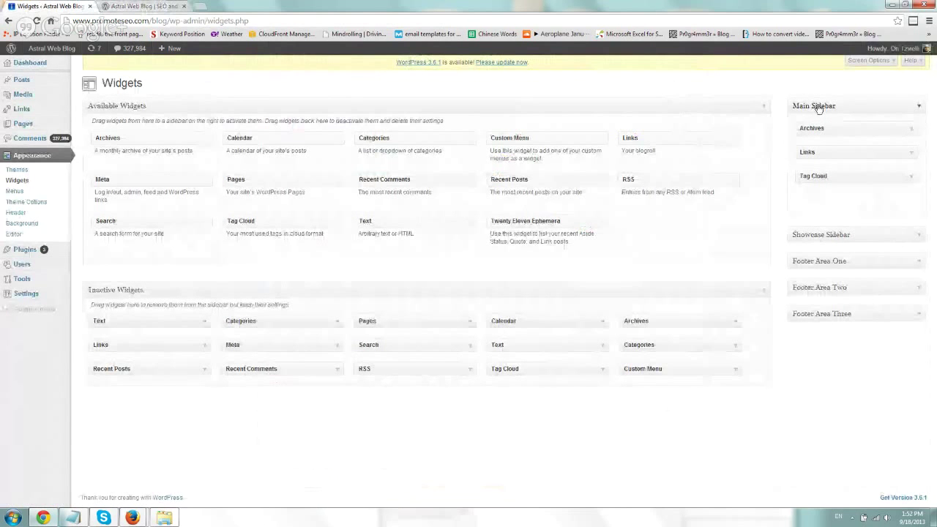
{"action": "left_click", "coordinate": [912, 132]}
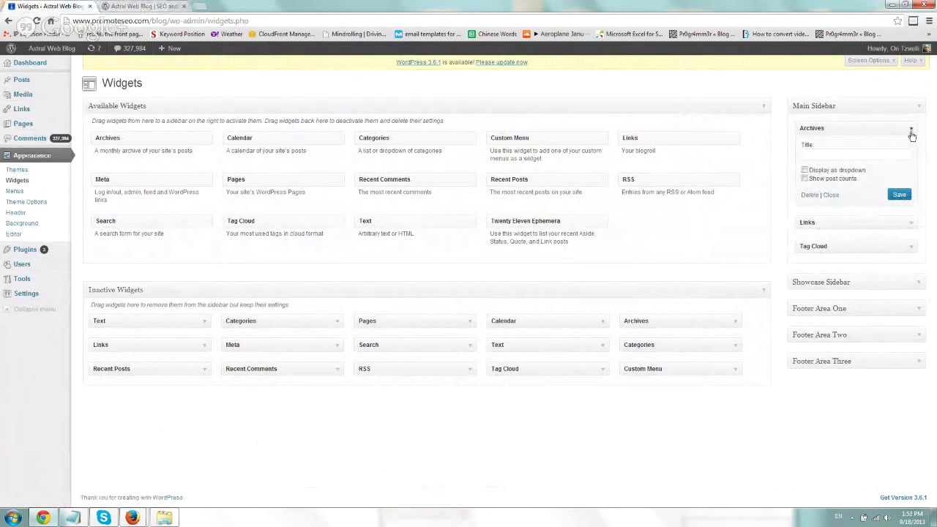
{"action": "left_click", "coordinate": [912, 130]}
{"action": "left_click", "coordinate": [913, 155]}
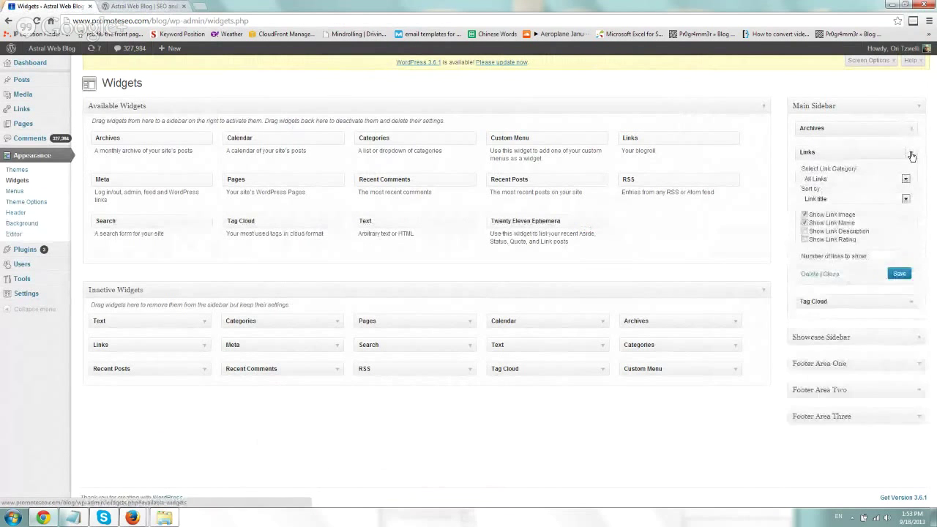
{"action": "left_click", "coordinate": [912, 155]}
{"action": "left_click", "coordinate": [913, 178]}
{"action": "left_click", "coordinate": [913, 178]}
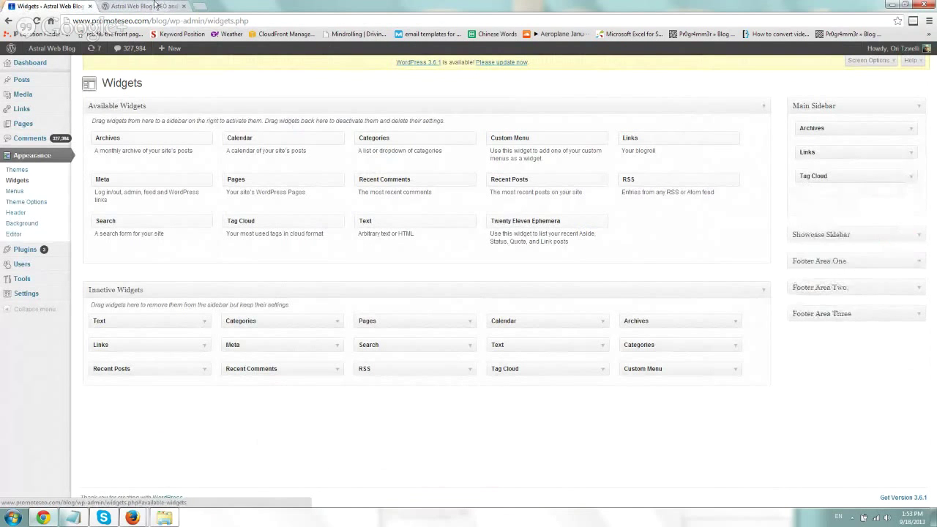
Step: Move Tag Cloud above Links, then drag Links out of Main Sidebar
{"action": "left_click", "coordinate": [143, 6]}
{"action": "left_click", "coordinate": [44, 6]}
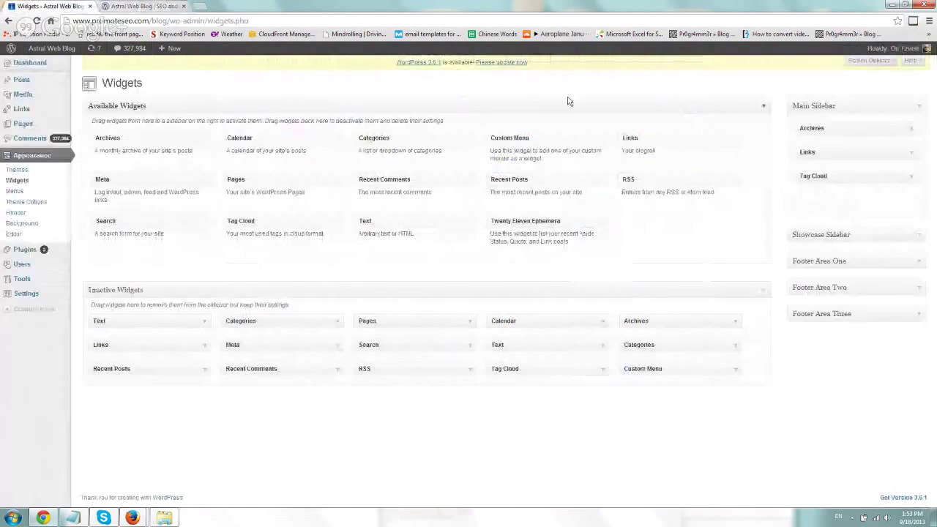
{"action": "left_click_drag", "start_coordinate": [820, 176], "coordinate": [820, 148]}
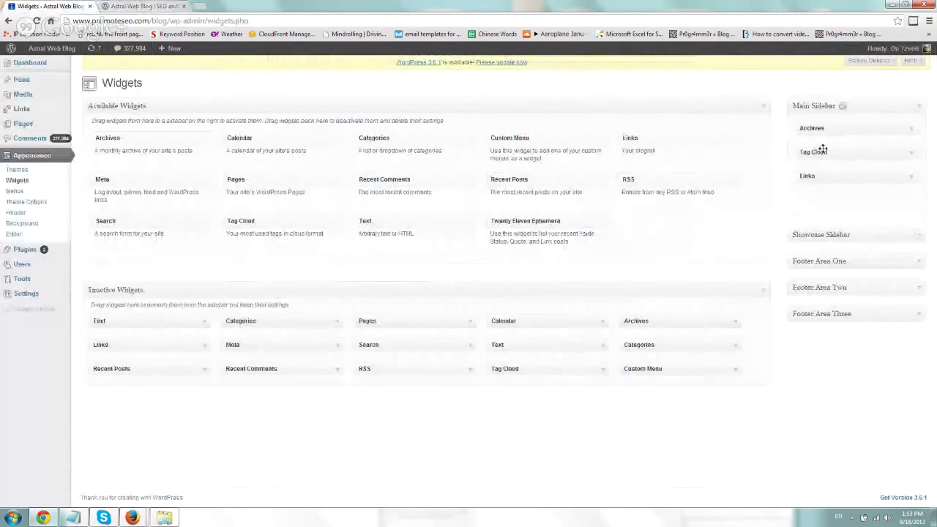
{"action": "left_click_drag", "start_coordinate": [883, 177], "coordinate": [659, 161]}
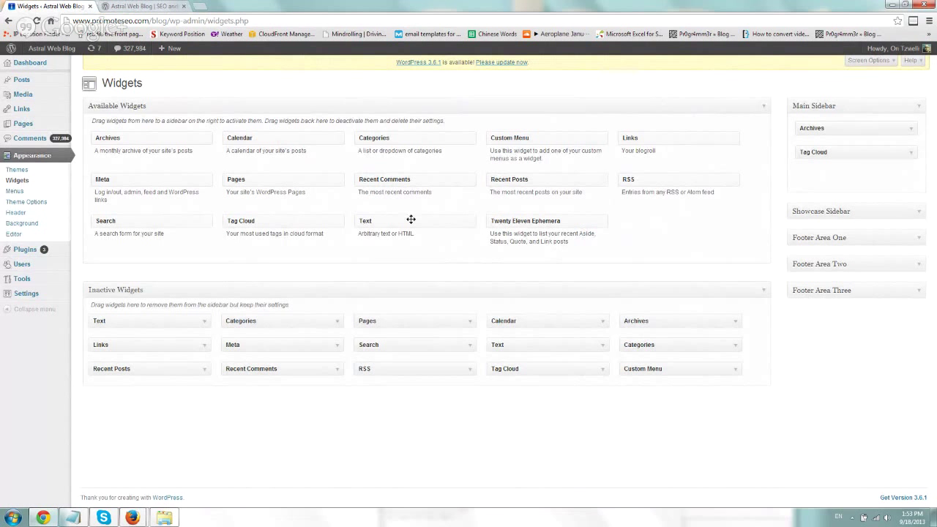
Step: Add a Text widget below Tag Cloud, replace its img content with 'test', and save it
{"action": "left_click_drag", "start_coordinate": [359, 222], "coordinate": [811, 177]}
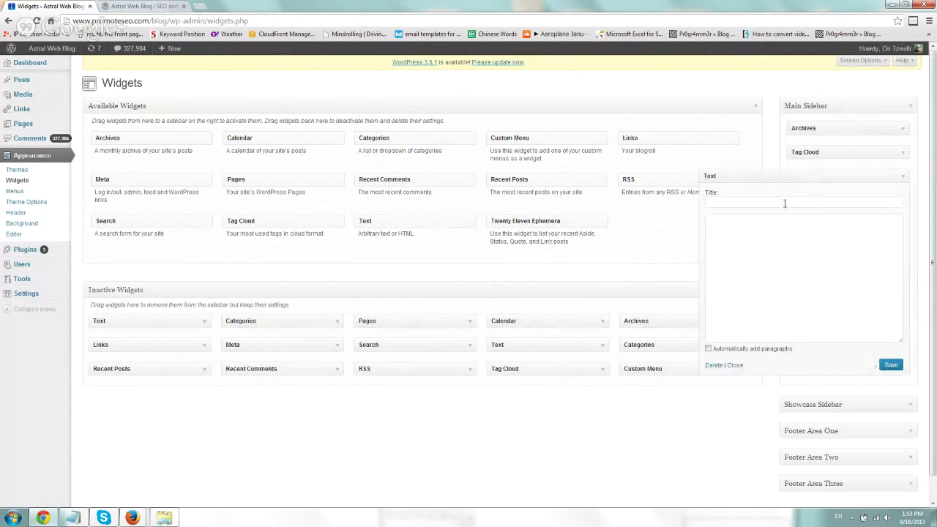
{"action": "left_click", "coordinate": [781, 269]}
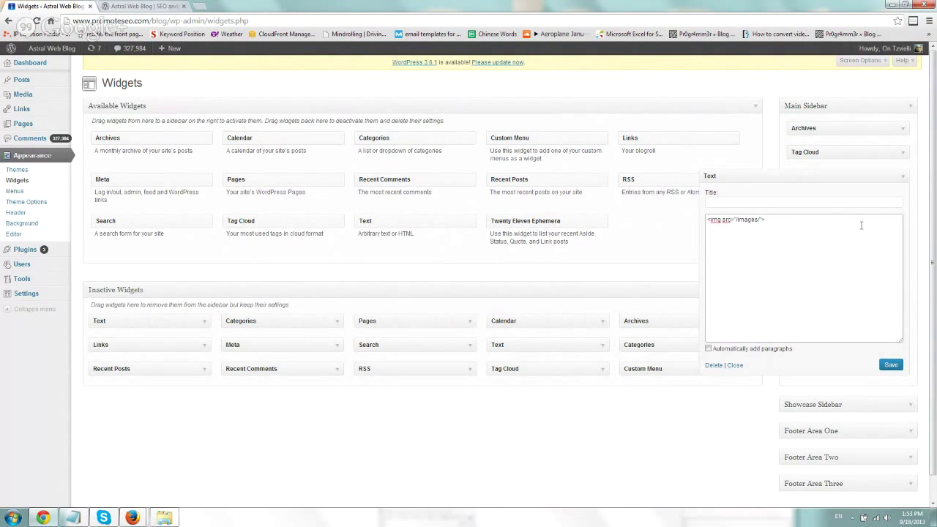
{"action": "left_click_drag", "start_coordinate": [861, 226], "coordinate": [583, 196]}
{"action": "type", "text": "test"}
{"action": "left_click", "coordinate": [892, 364]}
{"action": "left_click", "coordinate": [164, 6]}
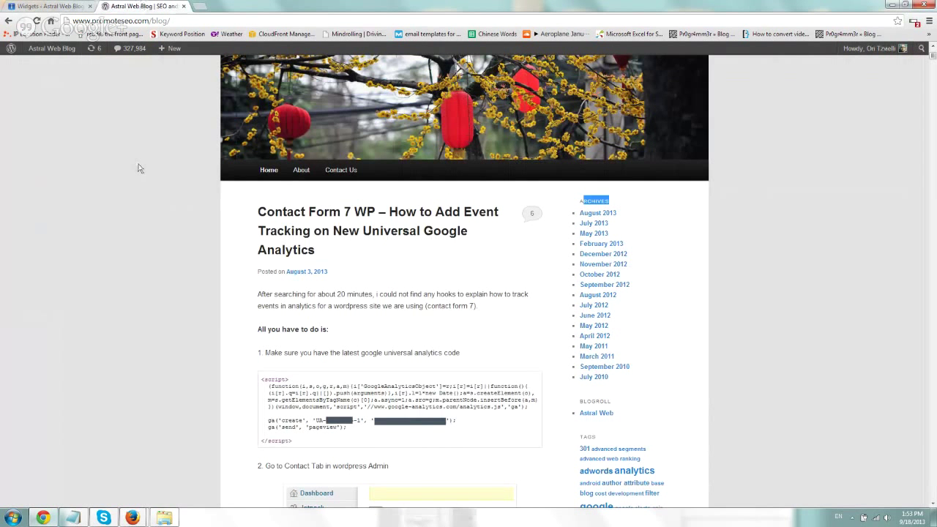
Step: Reload the blog to check the new Text widget, then go to Appearance > Menus
{"action": "key", "text": "F5"}
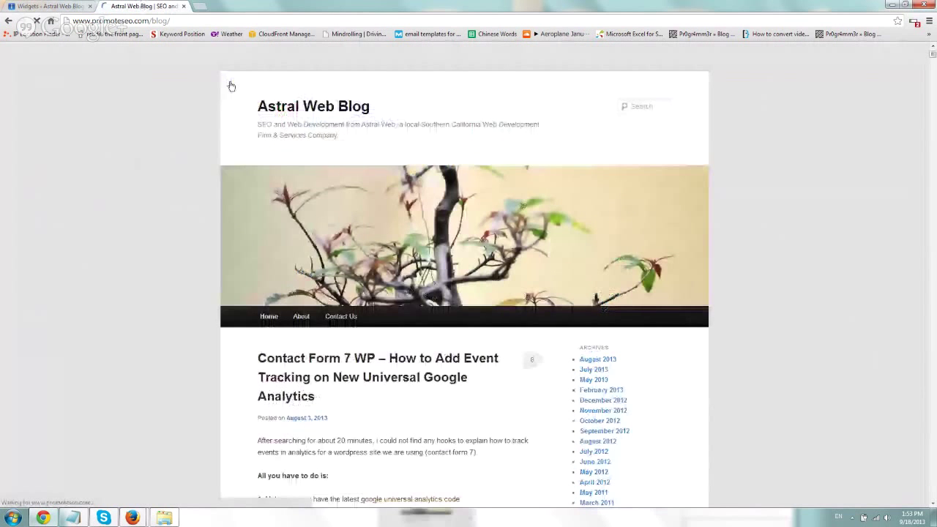
{"action": "scroll", "coordinate": [738, 253], "scroll_direction": "down", "scroll_amount": 7}
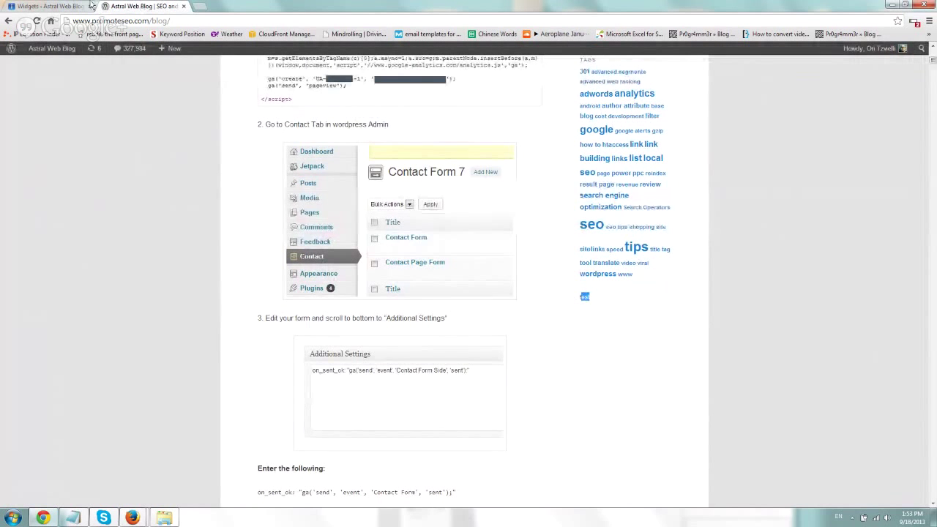
{"action": "left_click", "coordinate": [91, 6]}
{"action": "left_click", "coordinate": [27, 192]}
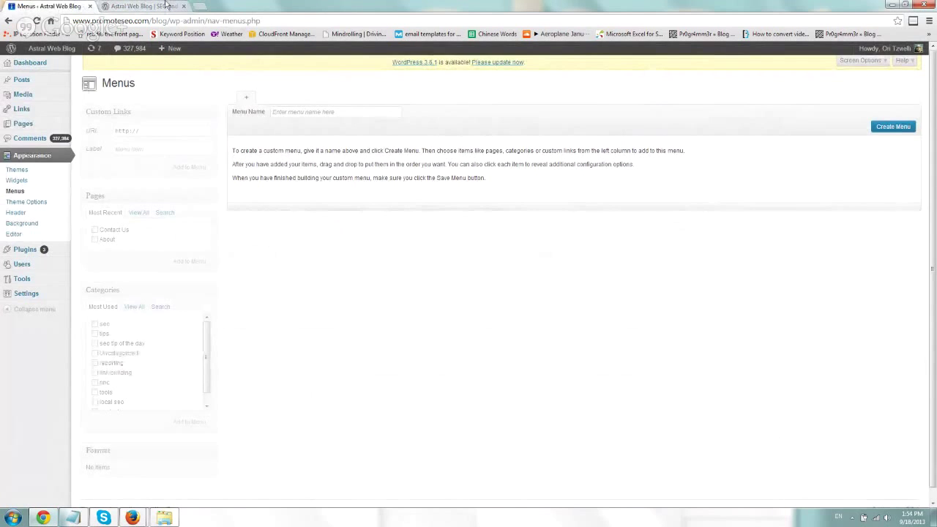
Step: Open Twenty Eleven Theme Options: Light scheme, link colour #1b8be0, Content on left layout
{"action": "left_click", "coordinate": [142, 6]}
{"action": "scroll", "coordinate": [363, 316], "scroll_direction": "up", "scroll_amount": 10}
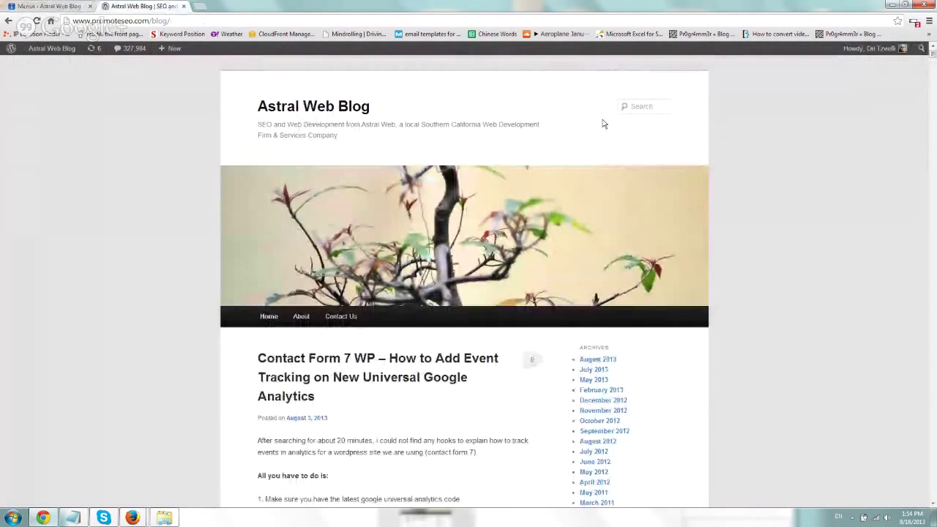
{"action": "left_click", "coordinate": [50, 6]}
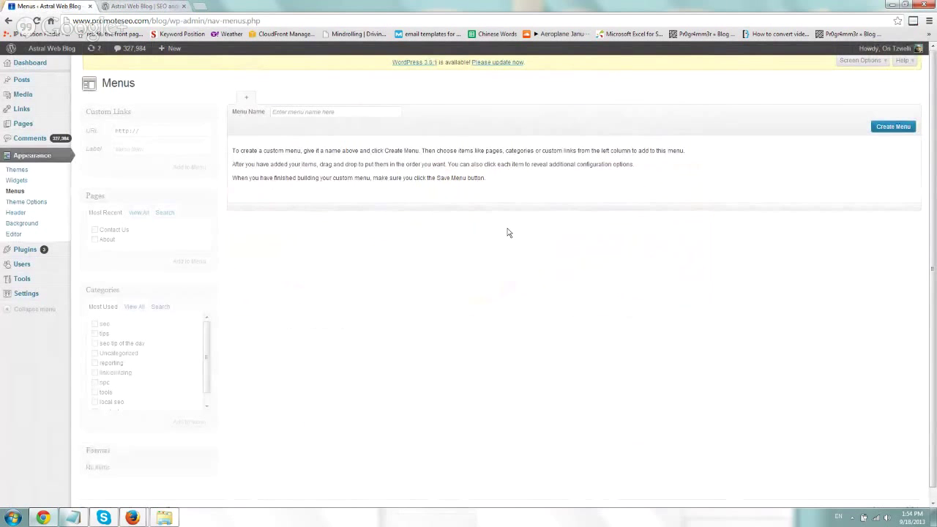
{"action": "left_click", "coordinate": [53, 203]}
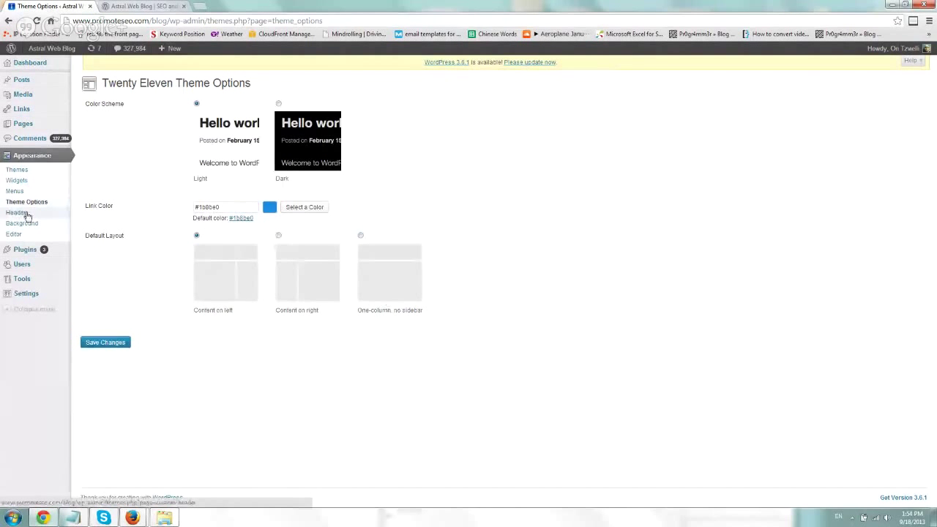
Step: Load Twenty Eleven's Stylesheet (style.css) in the Edit Themes editor
{"action": "left_click", "coordinate": [24, 237]}
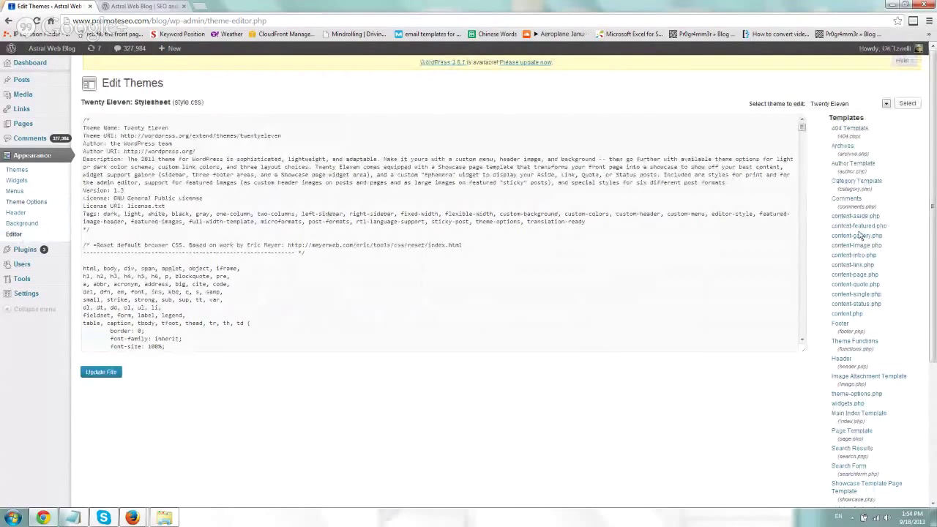
{"action": "scroll", "coordinate": [861, 234], "scroll_direction": "down", "scroll_amount": 3}
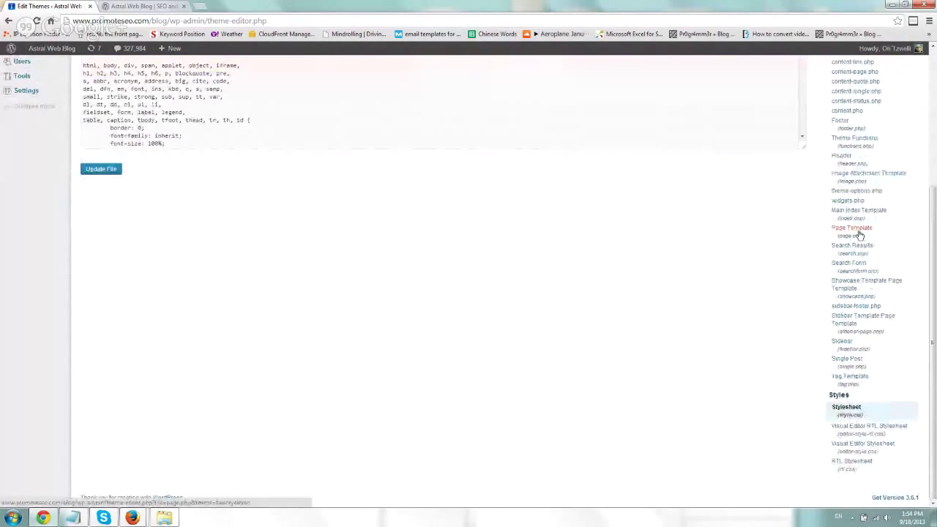
{"action": "scroll", "coordinate": [860, 235], "scroll_direction": "up", "scroll_amount": 3}
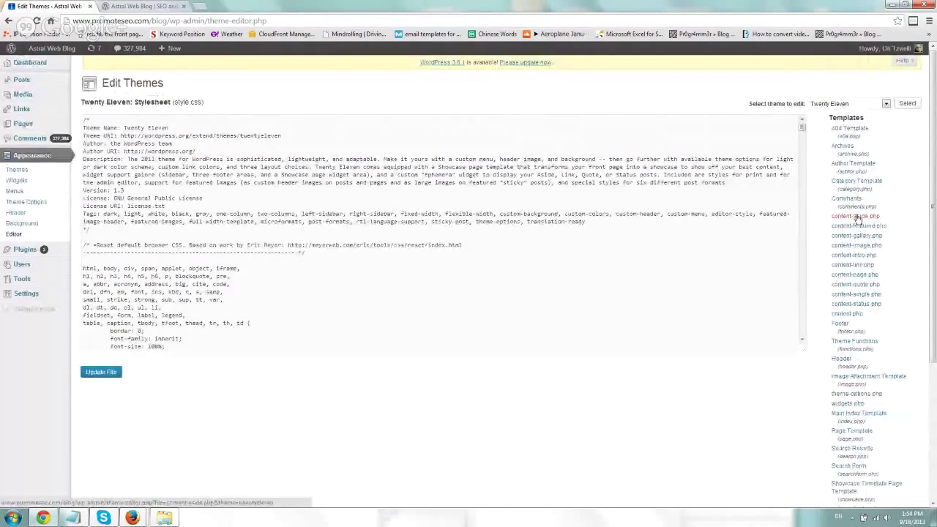
{"action": "scroll", "coordinate": [846, 341], "scroll_direction": "down", "scroll_amount": 3}
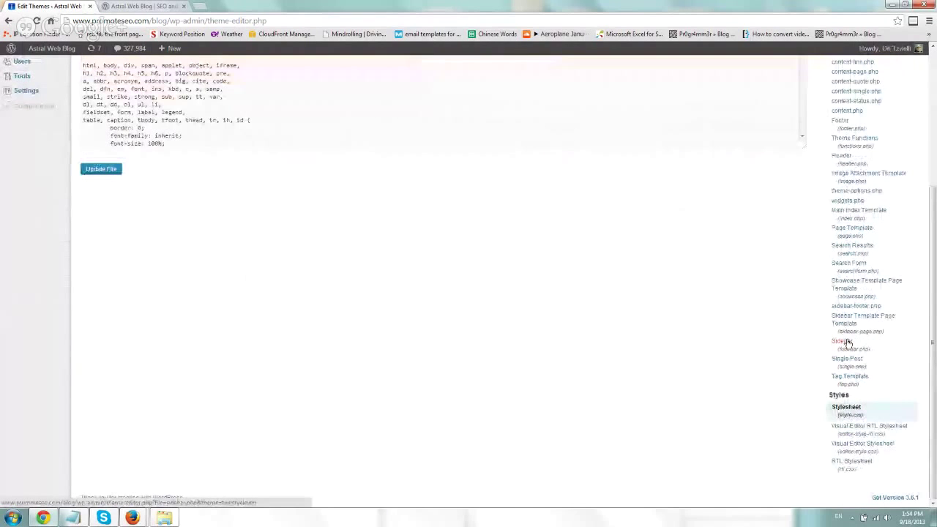
{"action": "left_click", "coordinate": [846, 408]}
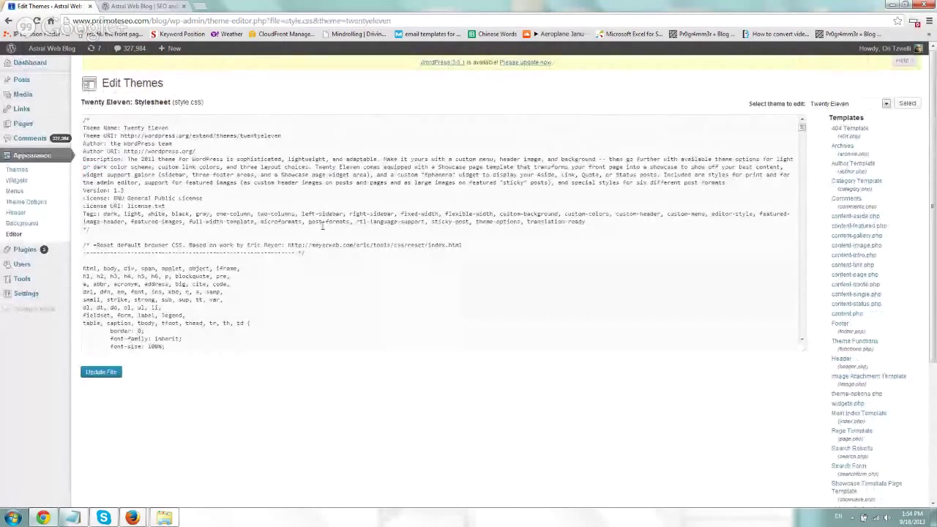
{"action": "scroll", "coordinate": [345, 294], "scroll_direction": "down", "scroll_amount": 15}
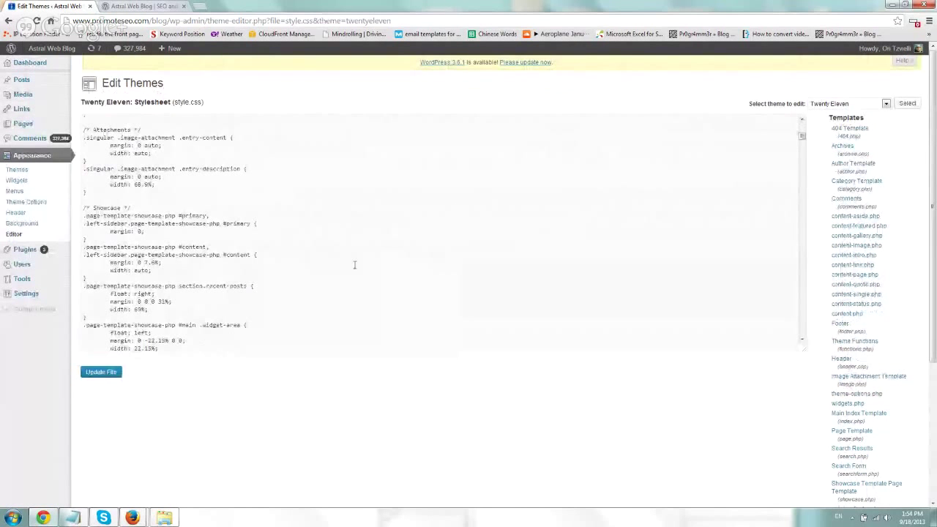
Step: Review the six installed plugins, noting active Portfolio Slideshow, then go to Add New
{"action": "left_click", "coordinate": [44, 251]}
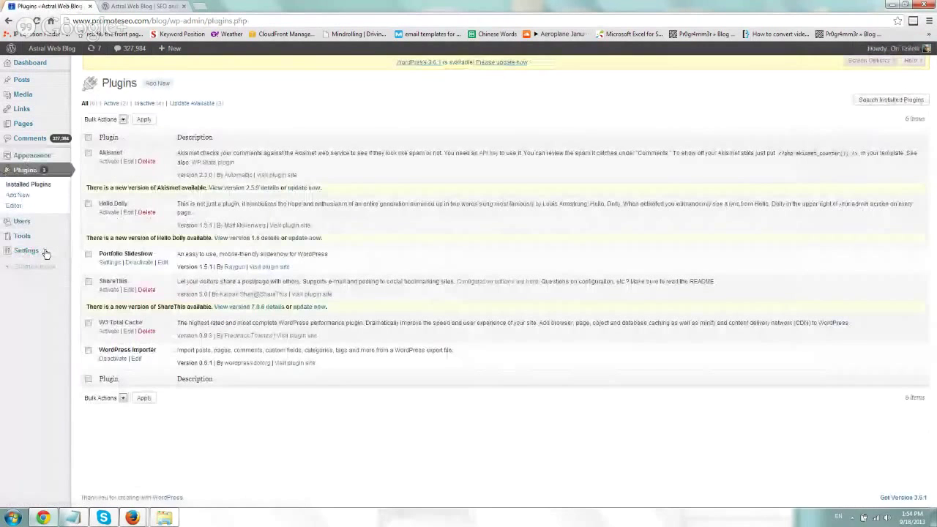
{"action": "mouse_move", "coordinate": [45, 253]}
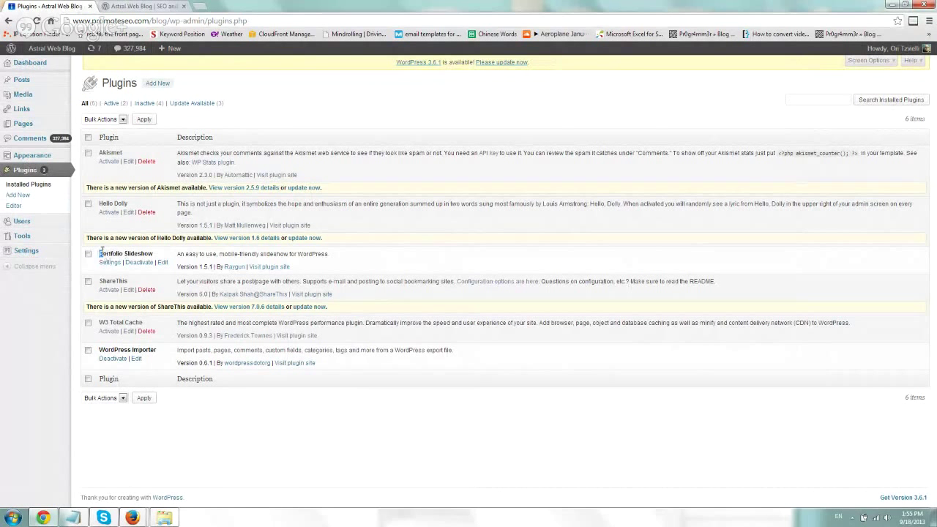
{"action": "left_click_drag", "start_coordinate": [99, 252], "coordinate": [149, 254]}
{"action": "left_click", "coordinate": [162, 85]}
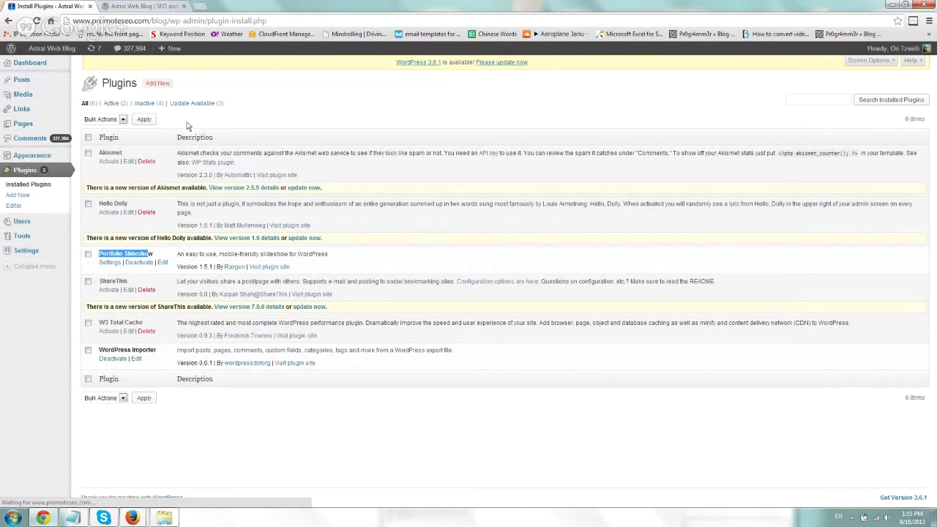
Step: Search the plugin directory for 'photo'
{"action": "left_click", "coordinate": [104, 155]}
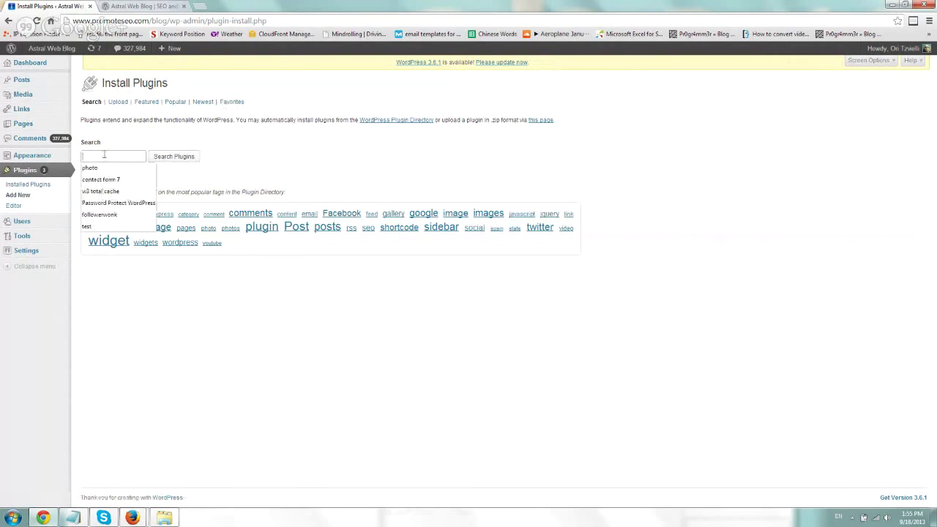
{"action": "type", "text": "photo gallery"}
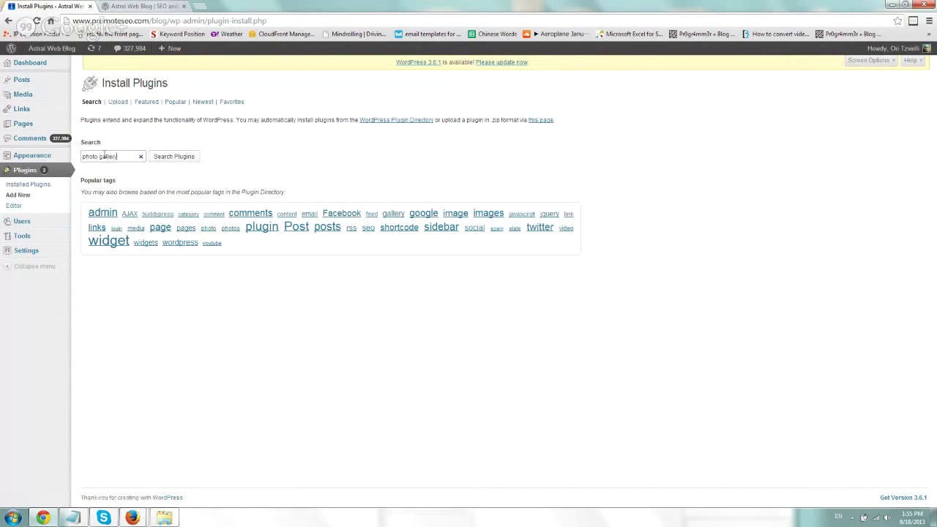
{"action": "key", "text": "Return"}
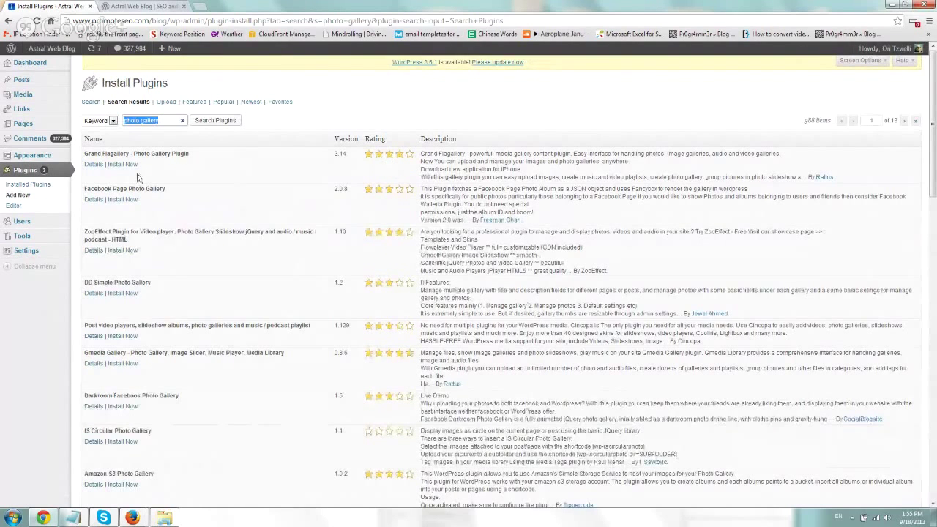
Step: Browse Grand Flagallery's description and screenshots, then return to Installed Plugins
{"action": "left_click", "coordinate": [89, 165]}
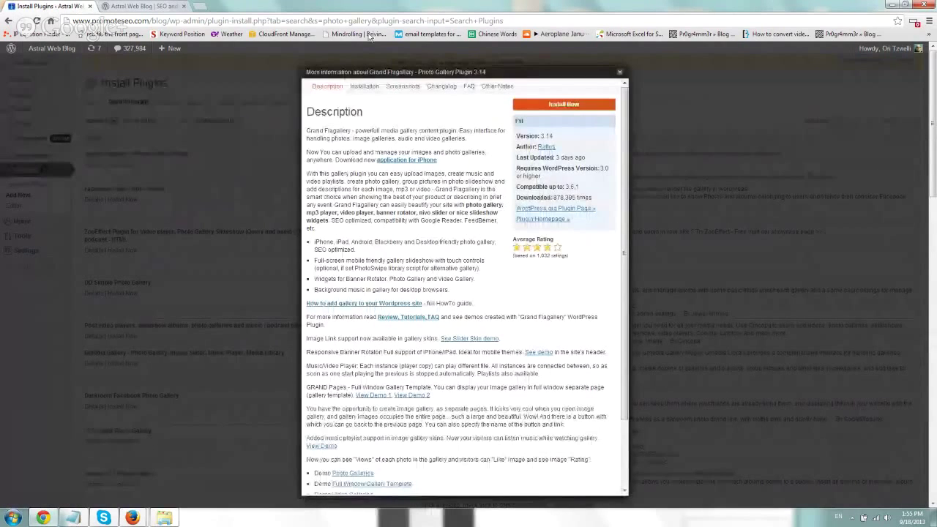
{"action": "left_click", "coordinate": [402, 87]}
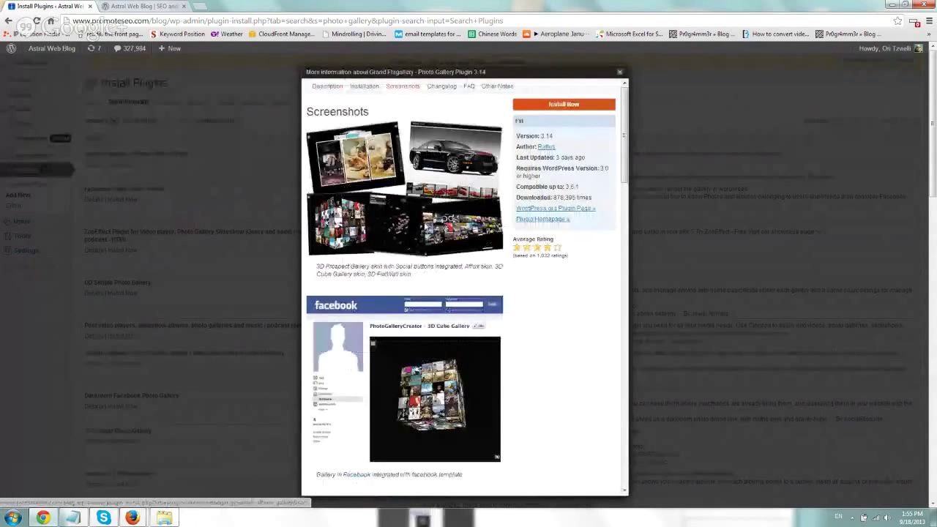
{"action": "left_click", "coordinate": [327, 87]}
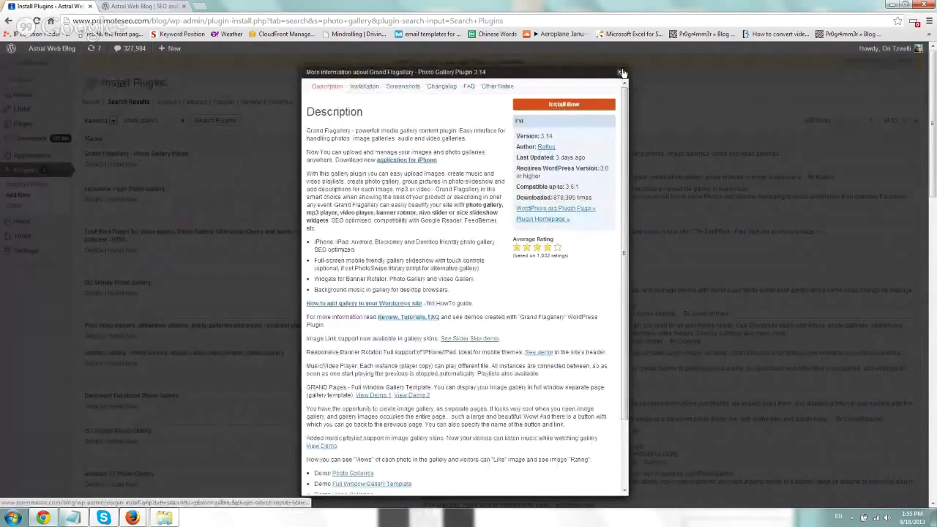
{"action": "left_click", "coordinate": [622, 73]}
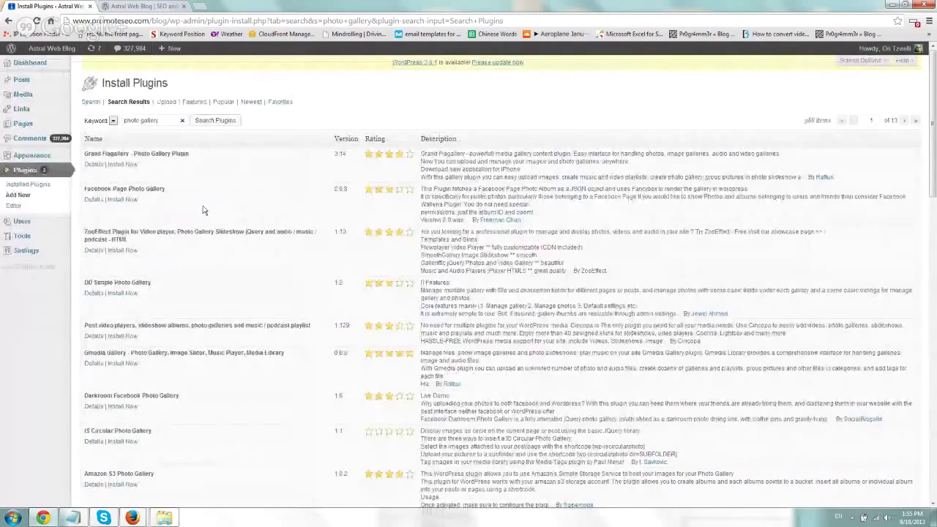
{"action": "left_click", "coordinate": [28, 185]}
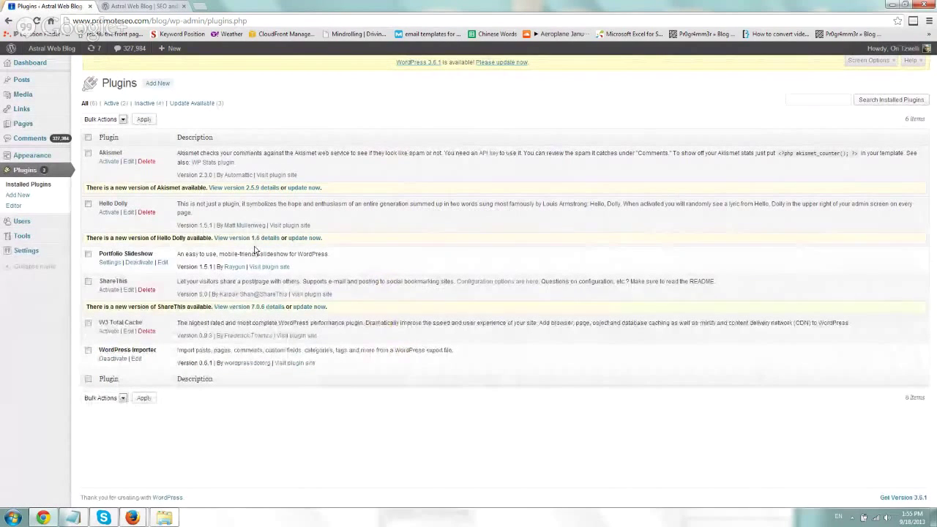
Step: Edit the admin user from Users and look over its Profile, including the new password section
{"action": "left_click", "coordinate": [34, 225]}
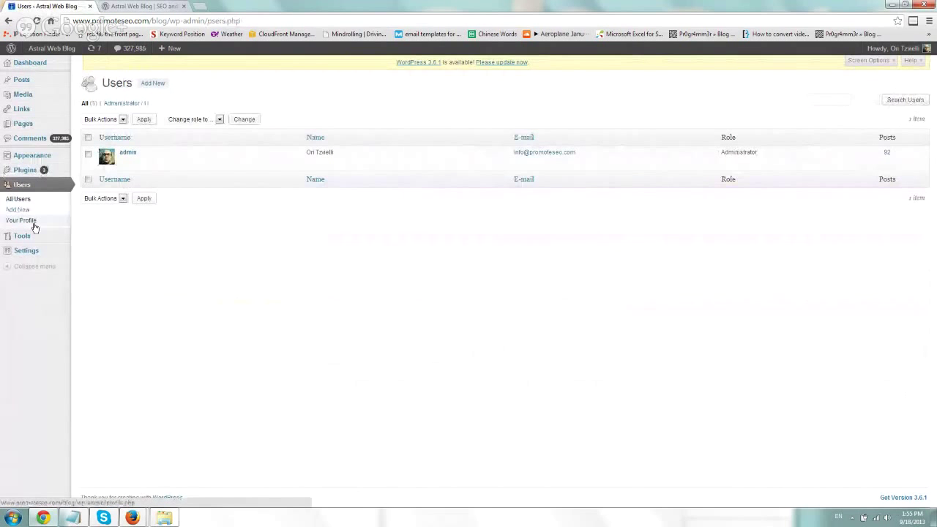
{"action": "mouse_move", "coordinate": [141, 169]}
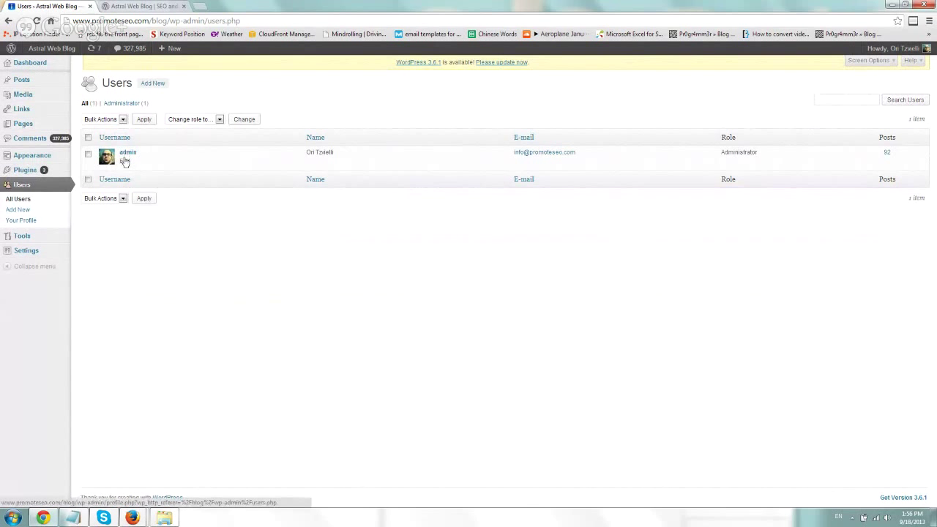
{"action": "left_click", "coordinate": [125, 163]}
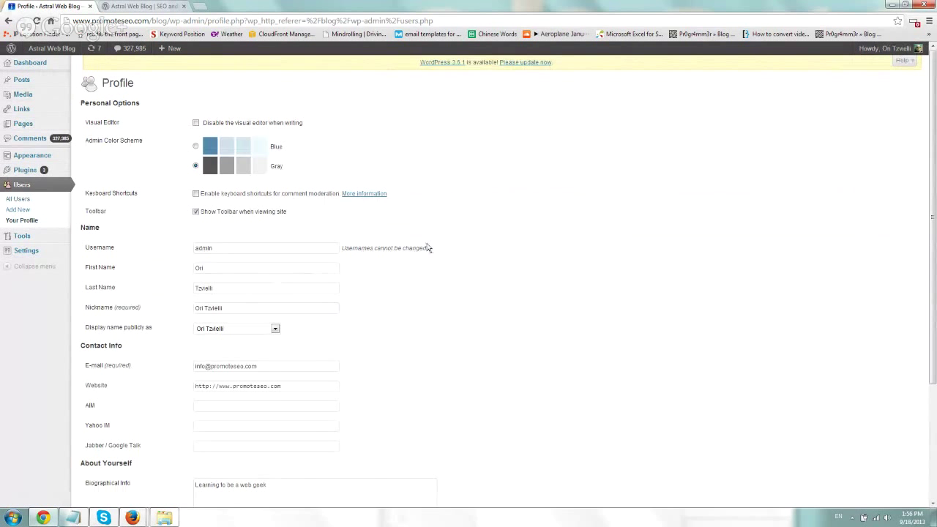
{"action": "scroll", "coordinate": [466, 320], "scroll_direction": "down", "scroll_amount": 1}
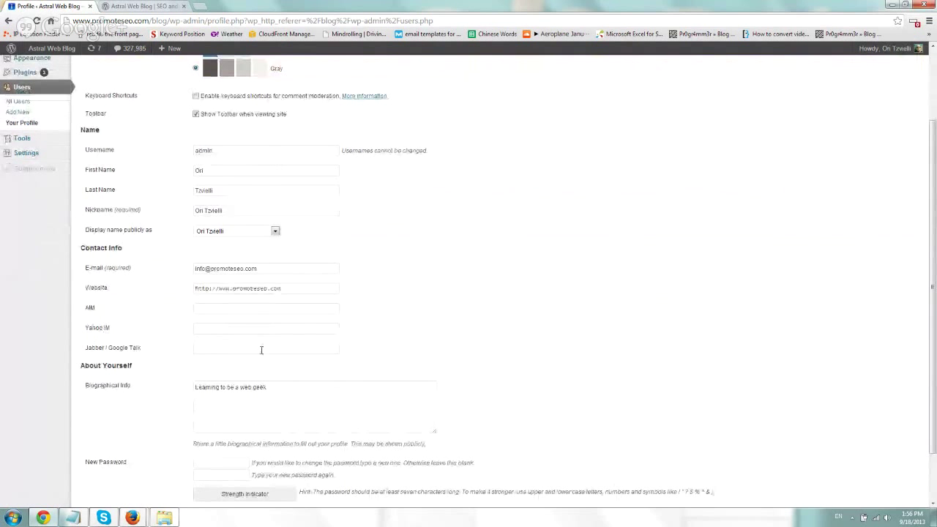
{"action": "scroll", "coordinate": [459, 301], "scroll_direction": "down", "scroll_amount": 1}
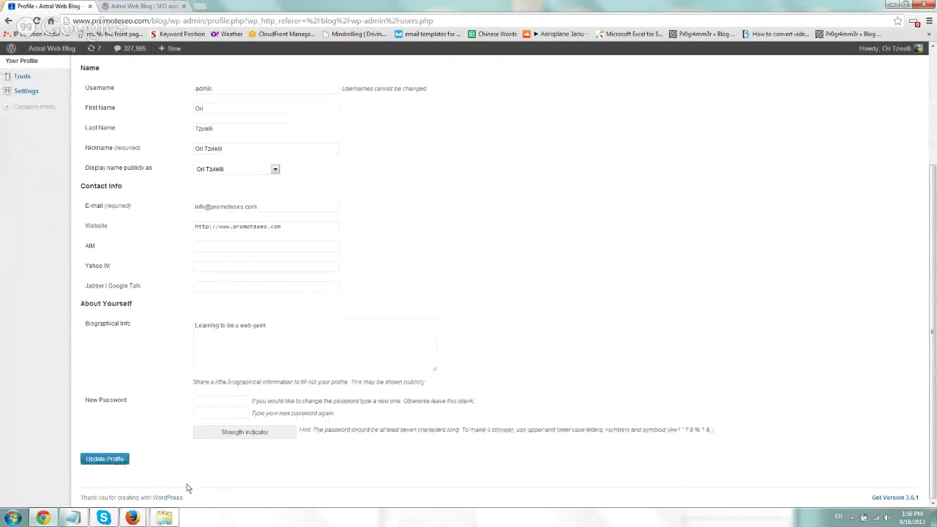
{"action": "left_click_drag", "start_coordinate": [84, 400], "coordinate": [115, 400]}
{"action": "scroll", "coordinate": [162, 406], "scroll_direction": "up", "scroll_amount": 3}
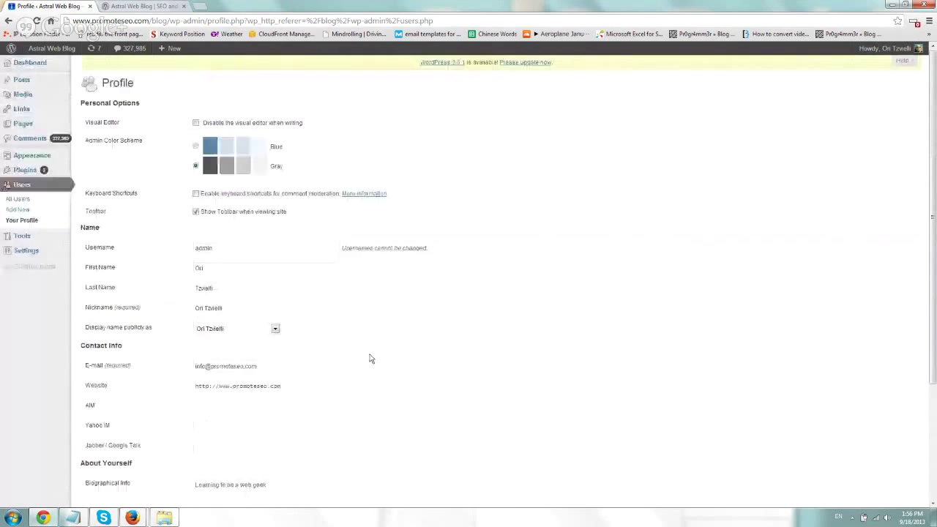
Step: Visit Tools, review General's Site Title, WordPress Address and admin e-mail, then open Writing
{"action": "left_click", "coordinate": [37, 238]}
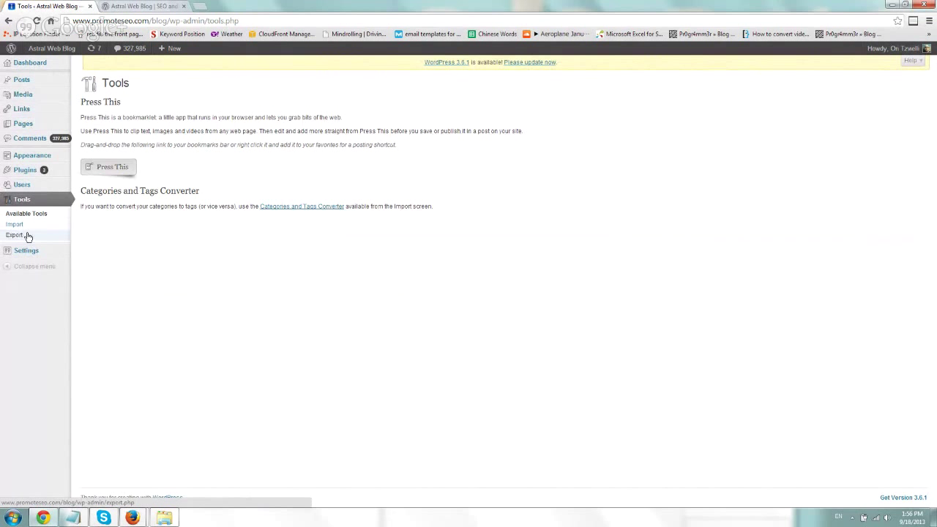
{"action": "left_click", "coordinate": [32, 255]}
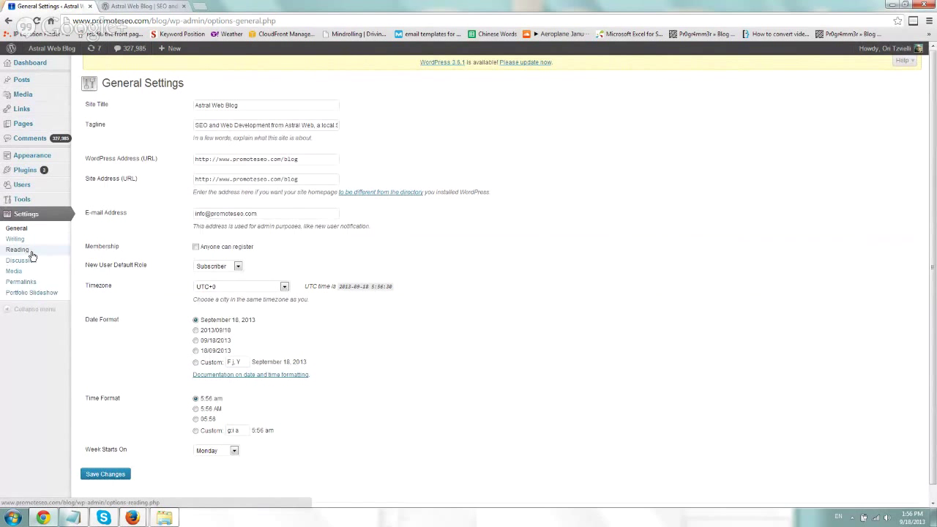
{"action": "left_click_drag", "start_coordinate": [231, 159], "coordinate": [299, 159]}
{"action": "left_click_drag", "start_coordinate": [203, 106], "coordinate": [374, 136]}
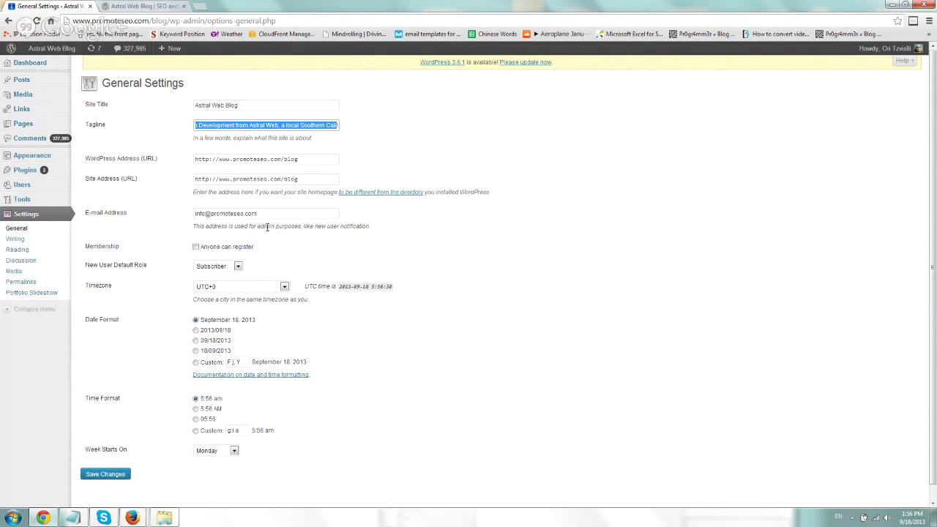
{"action": "left_click_drag", "start_coordinate": [265, 226], "coordinate": [371, 225]}
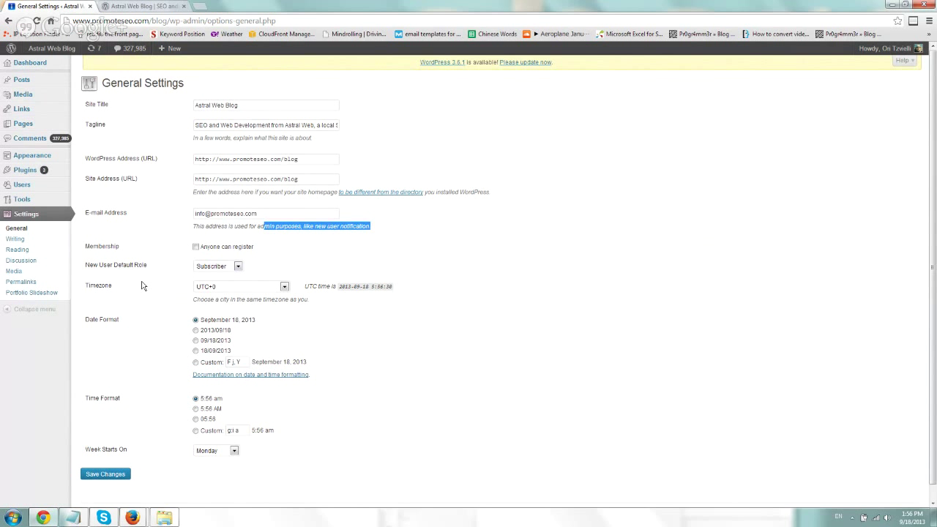
{"action": "left_click", "coordinate": [34, 245]}
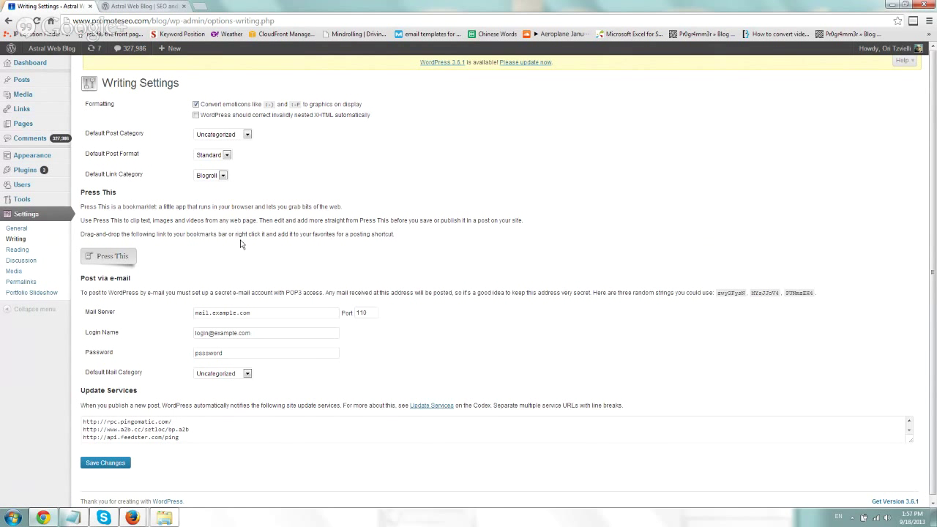
Step: Review the Reading settings, including Search Engine Visibility, then open Discussion settings
{"action": "left_click", "coordinate": [29, 250]}
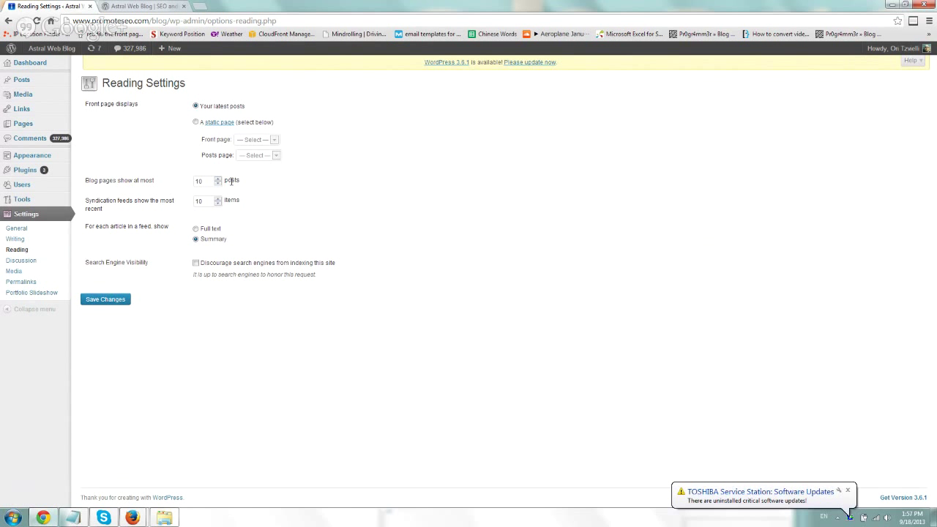
{"action": "left_click", "coordinate": [51, 263]}
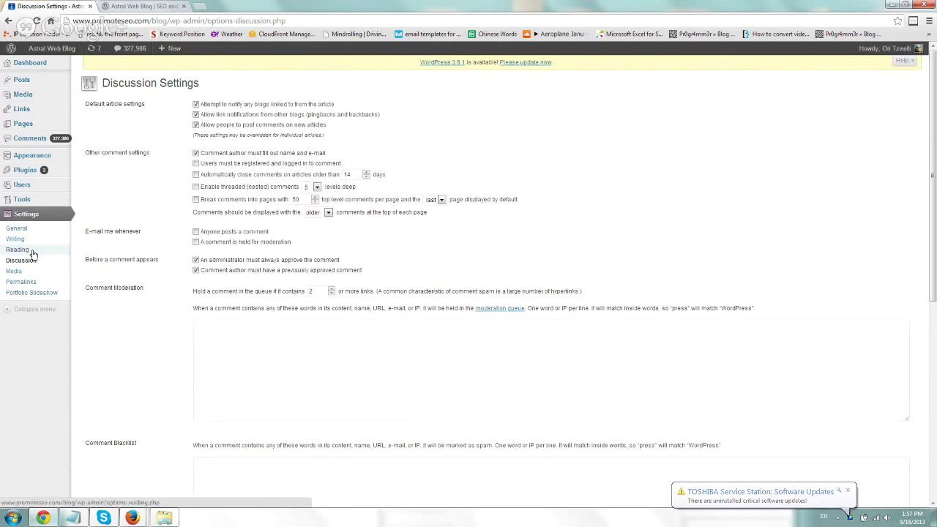
{"action": "left_click", "coordinate": [30, 250]}
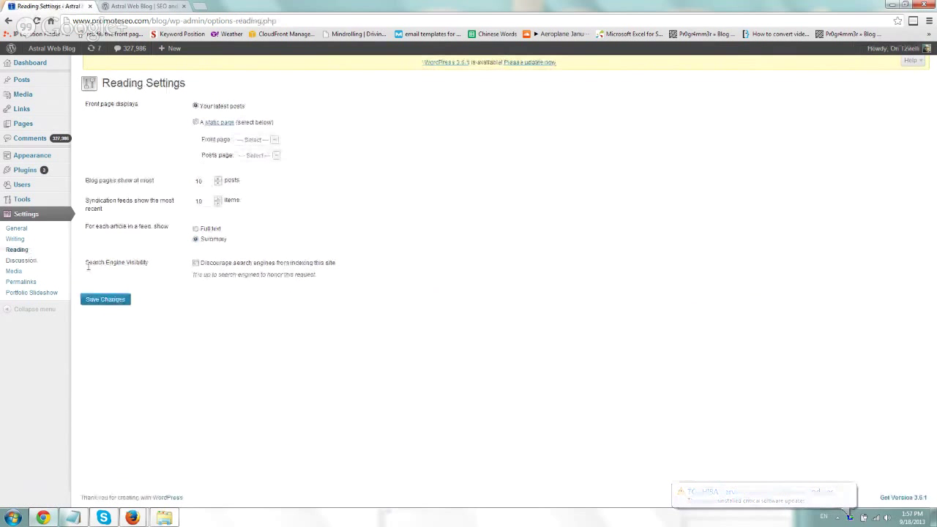
{"action": "triple_click", "coordinate": [141, 263]}
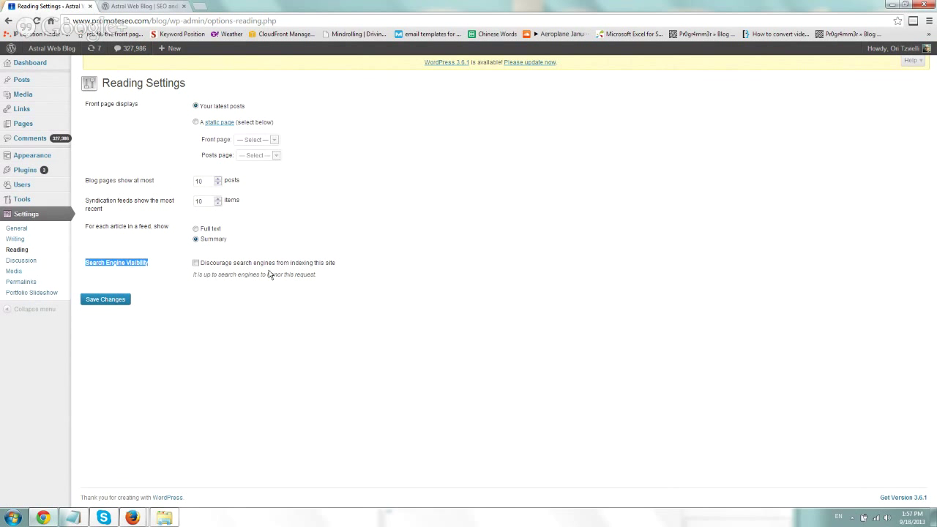
{"action": "left_click", "coordinate": [35, 262]}
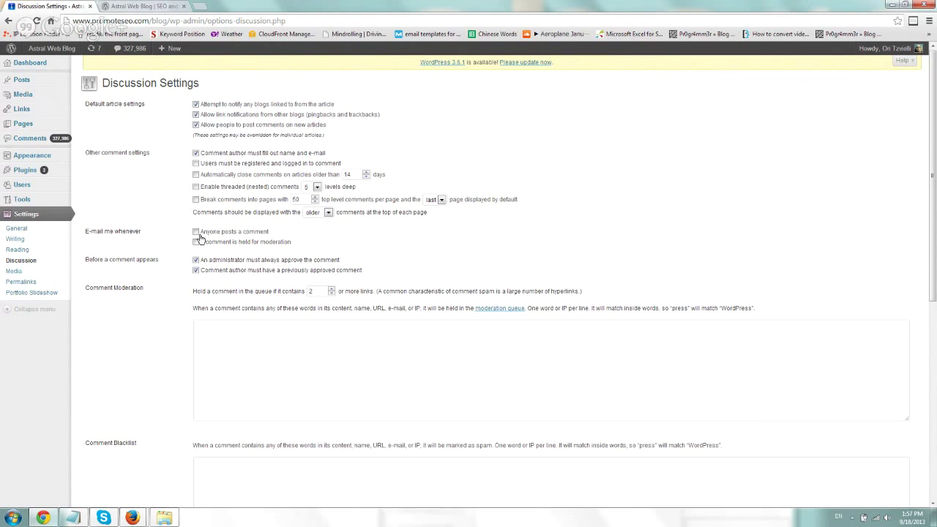
Step: Review the Discussion settings' administrator comment-approval requirement, then go to Media settings
{"action": "left_click_drag", "start_coordinate": [358, 262], "coordinate": [200, 255]}
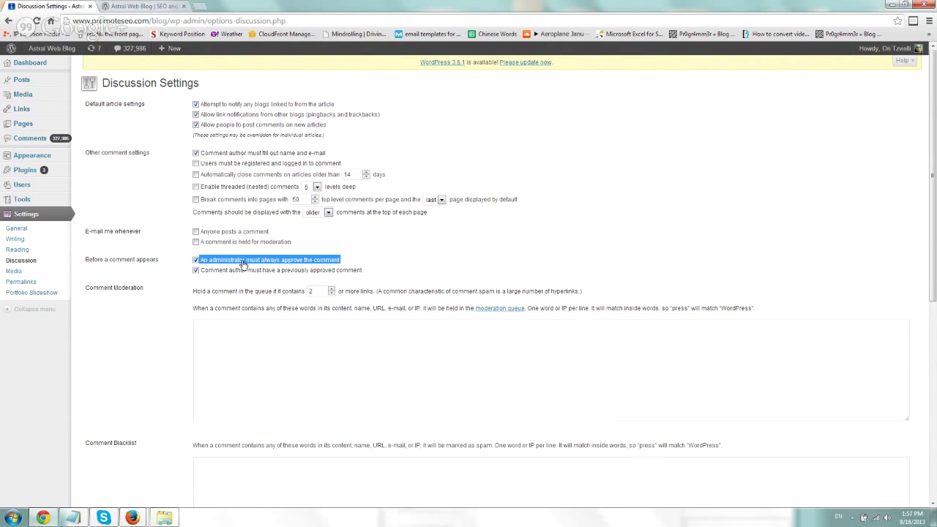
{"action": "scroll", "coordinate": [440, 263], "scroll_direction": "down", "scroll_amount": 1}
{"action": "scroll", "coordinate": [549, 267], "scroll_direction": "up", "scroll_amount": 1}
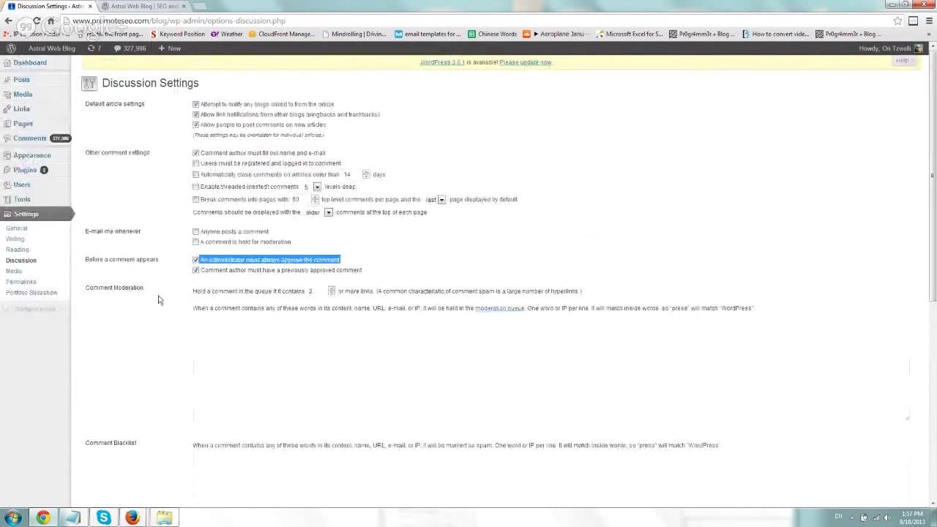
{"action": "left_click", "coordinate": [46, 272]}
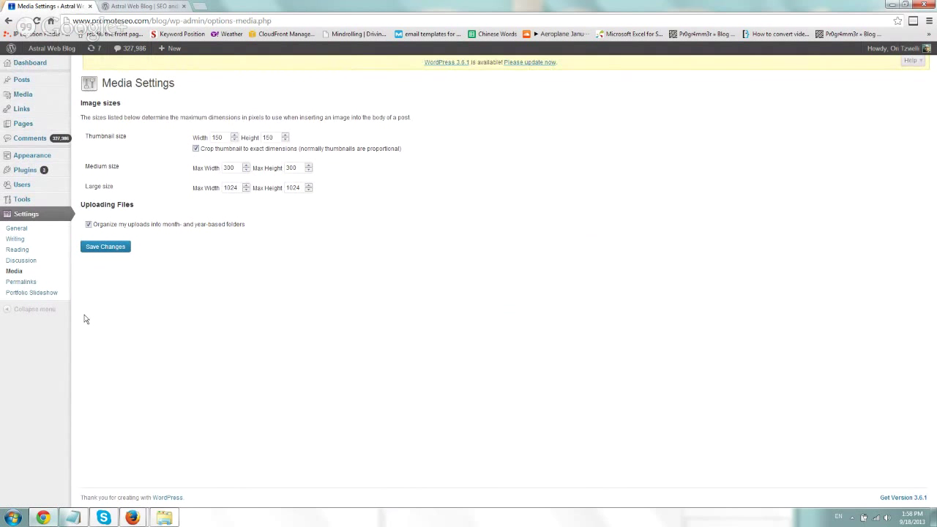
Step: Open the Permalink settings, then view the Contact Form 7 WP post on the blog
{"action": "left_click", "coordinate": [31, 285]}
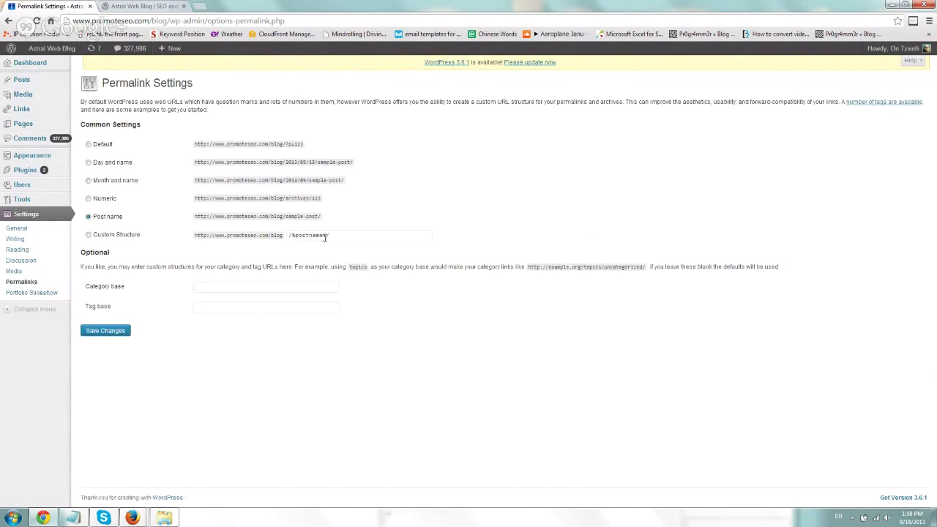
{"action": "left_click", "coordinate": [168, 7]}
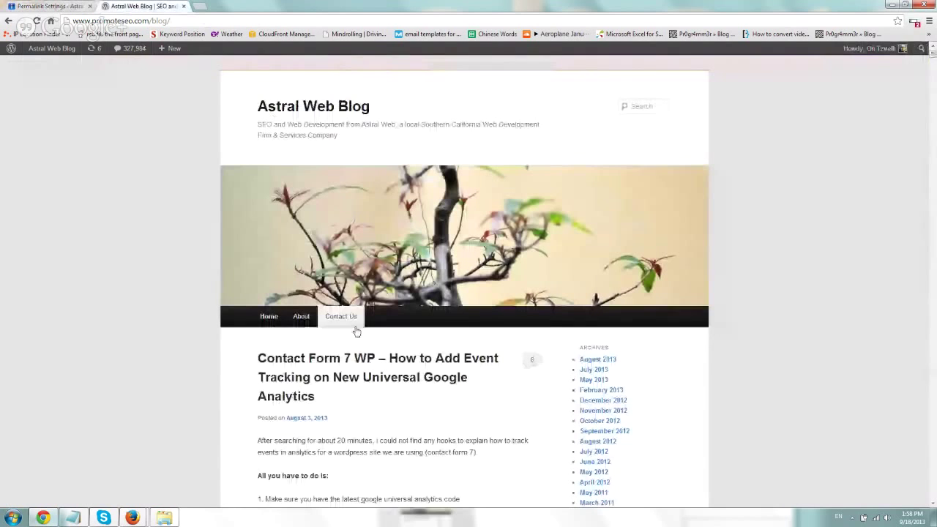
{"action": "left_click", "coordinate": [359, 359]}
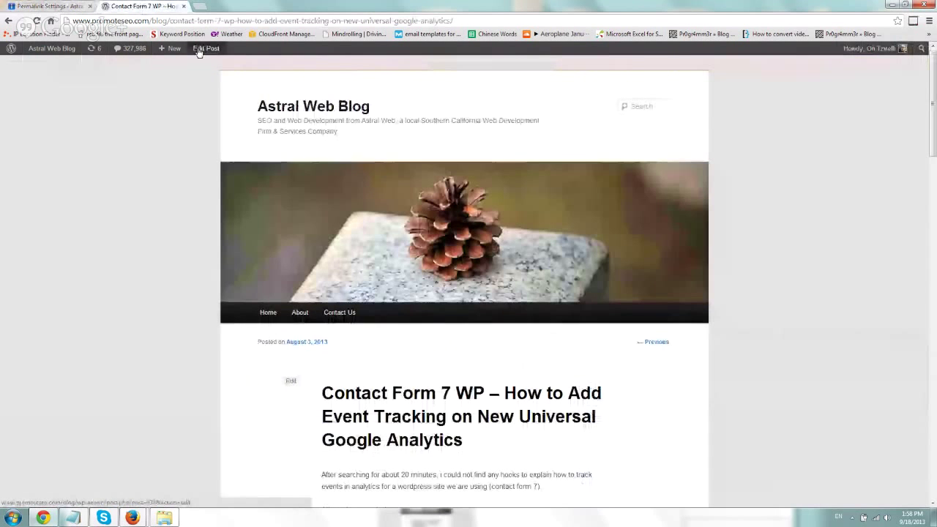
Step: Replace the post's name slug in its address with ?id=6554, then return to Permalink Settings
{"action": "left_click_drag", "start_coordinate": [169, 21], "coordinate": [463, 22]}
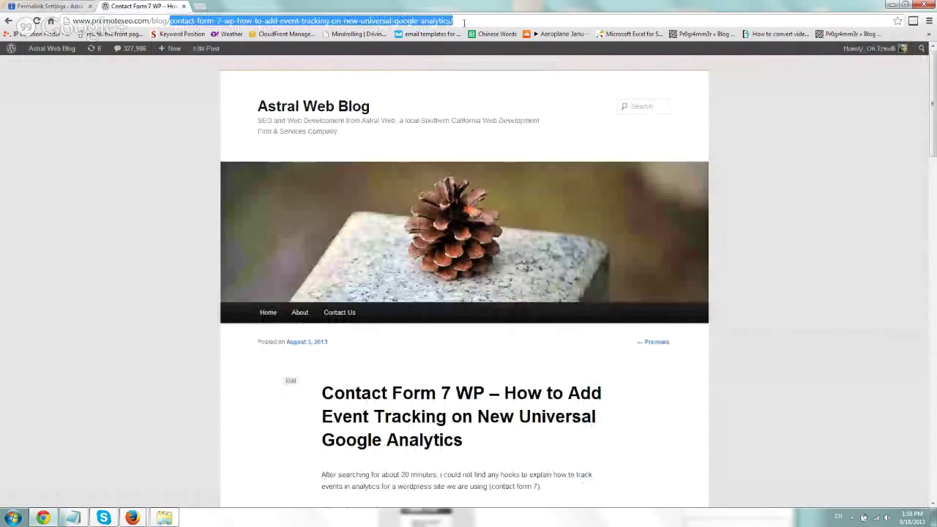
{"action": "left_click", "coordinate": [207, 22]}
{"action": "left_click_drag", "start_coordinate": [170, 20], "coordinate": [538, 5]}
{"action": "type", "text": "?id="}
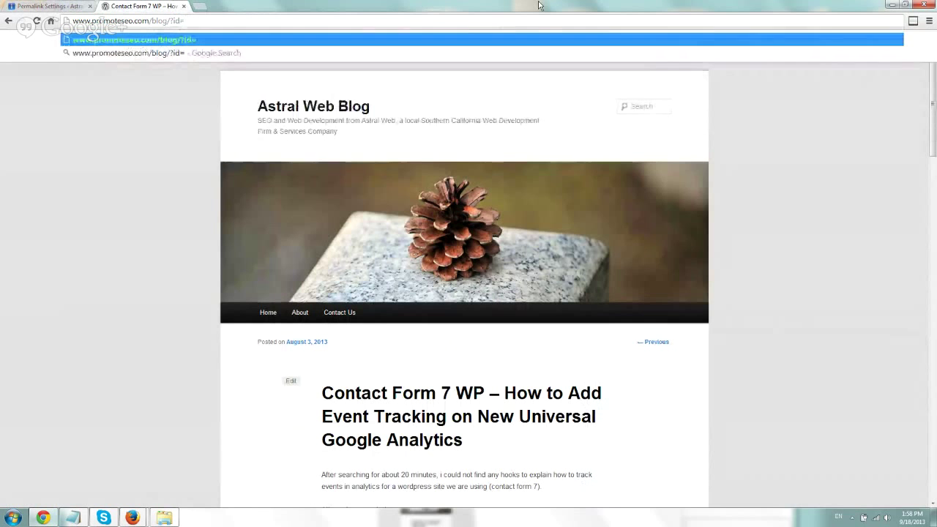
{"action": "type", "text": "6554"}
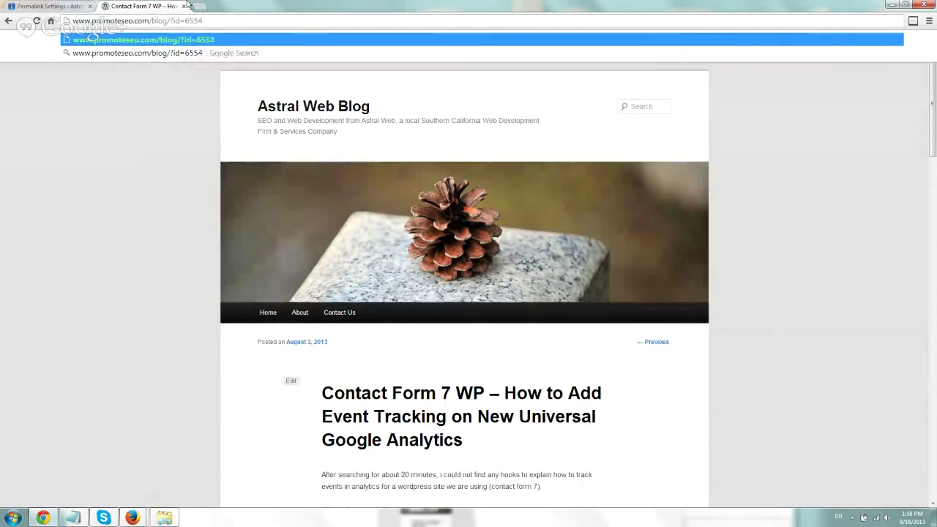
{"action": "left_click", "coordinate": [72, 6]}
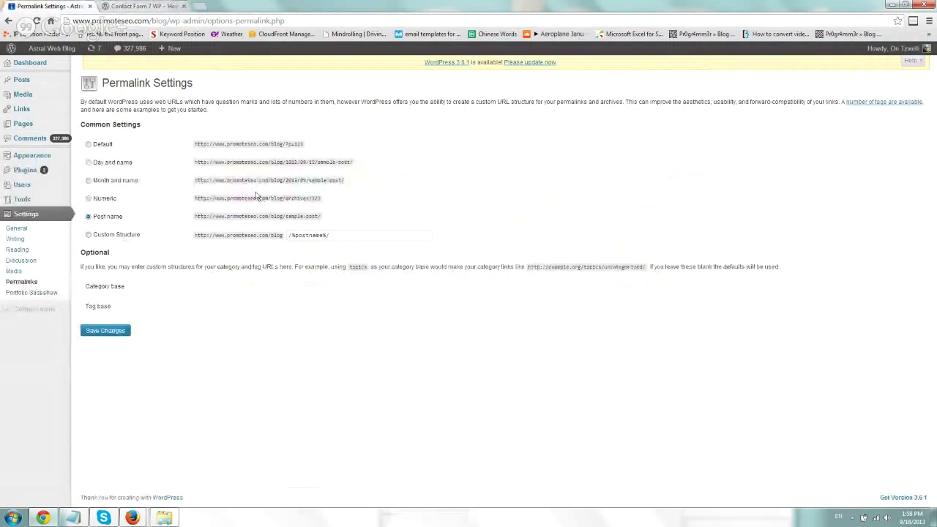
Step: Go to the admin Dashboard, then switch to the Hangouts window via Firefox
{"action": "left_click", "coordinate": [26, 63]}
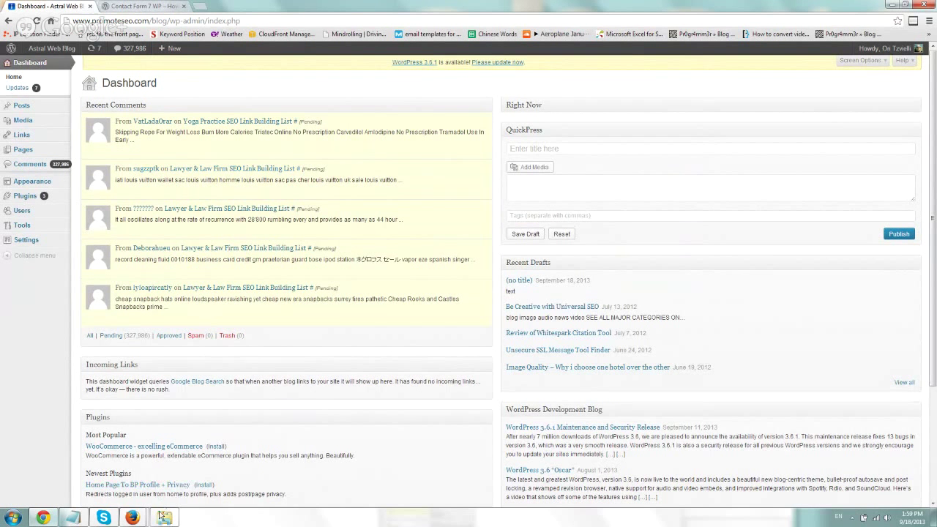
{"action": "mouse_move", "coordinate": [138, 520]}
{"action": "left_click", "coordinate": [187, 463]}
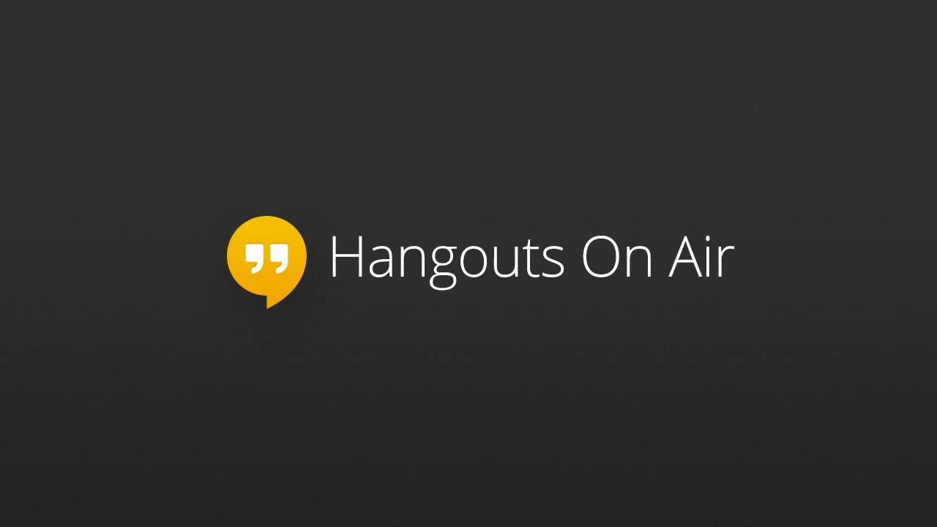